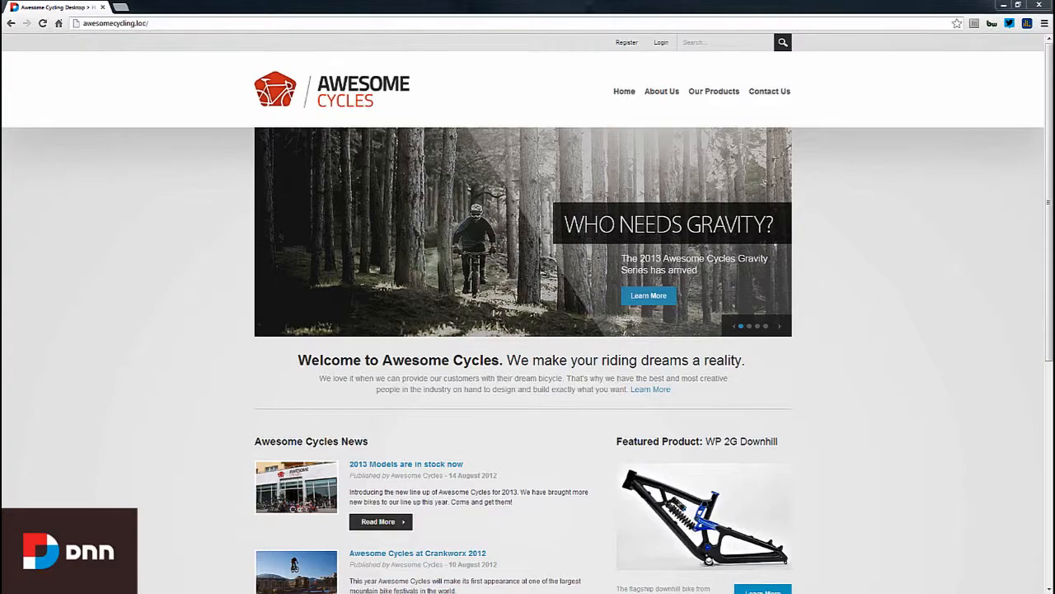
# - Sign in to Awesome Cycles as the host superuser with its password
pyautogui.click(661, 42)
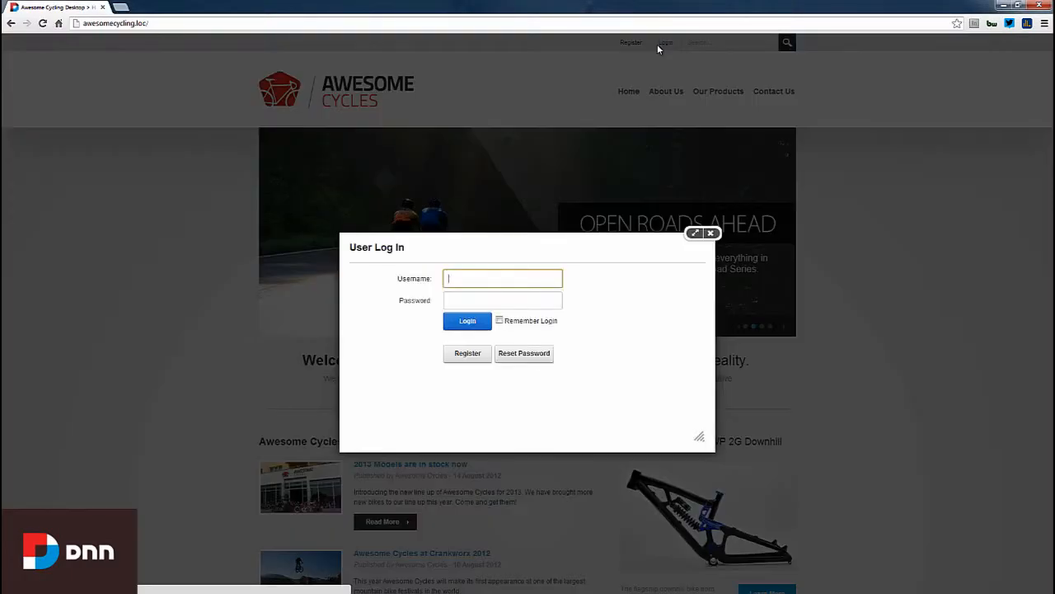
pyautogui.write('host')
pyautogui.press('Tab')
pyautogui.write('dnnhost')
pyautogui.press('Return')
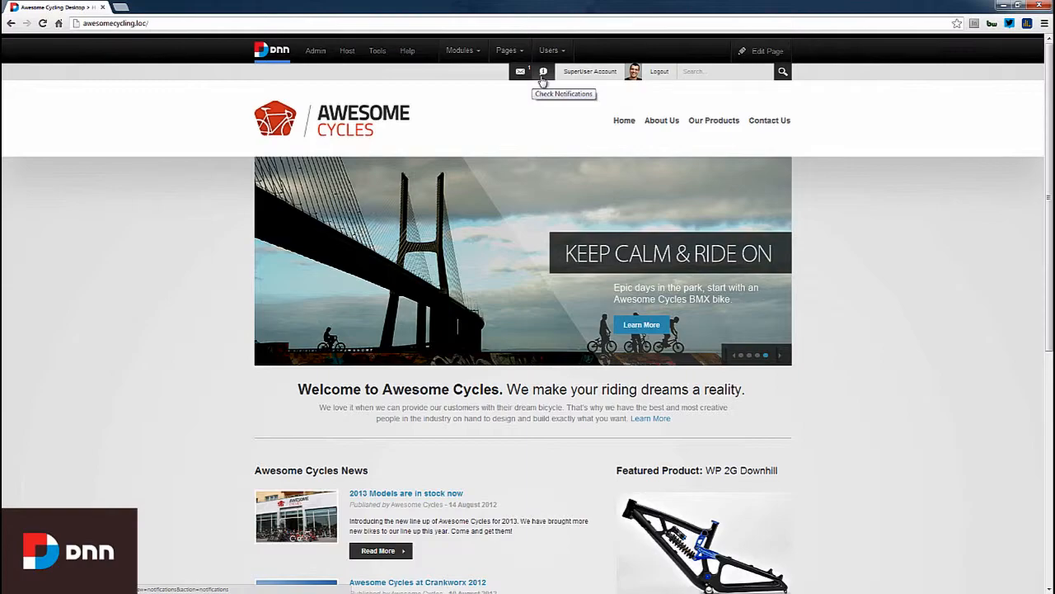
# - Open the Messages inbox to view the single 'Awesome Site' conversation
pyautogui.click(521, 73)
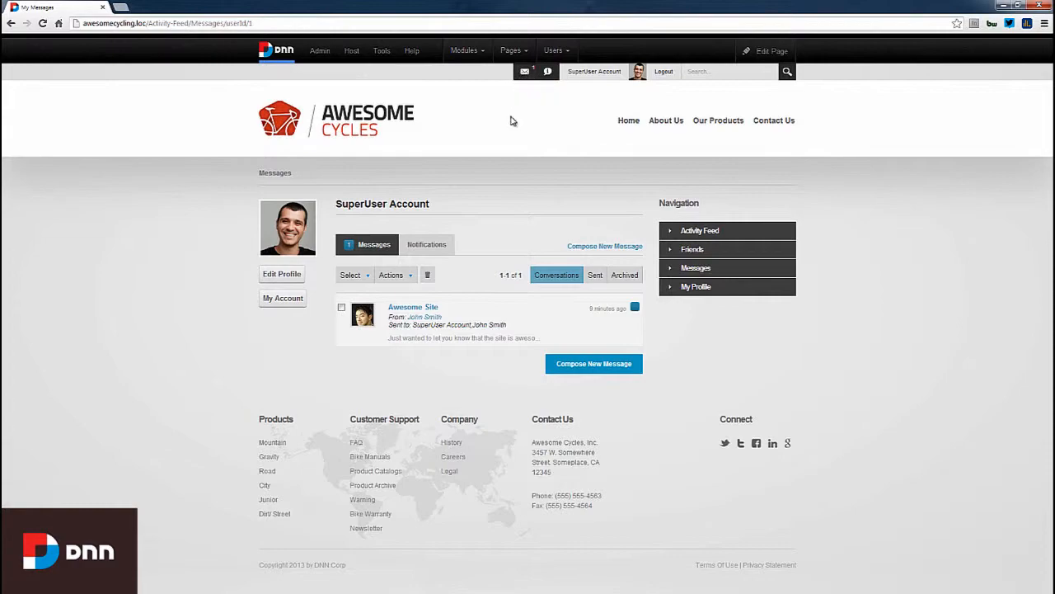
pyautogui.moveTo(448, 321)
# - Share a 'Hello world!' post on the Activity Feed, then go to My Profile
pyautogui.click(691, 234)
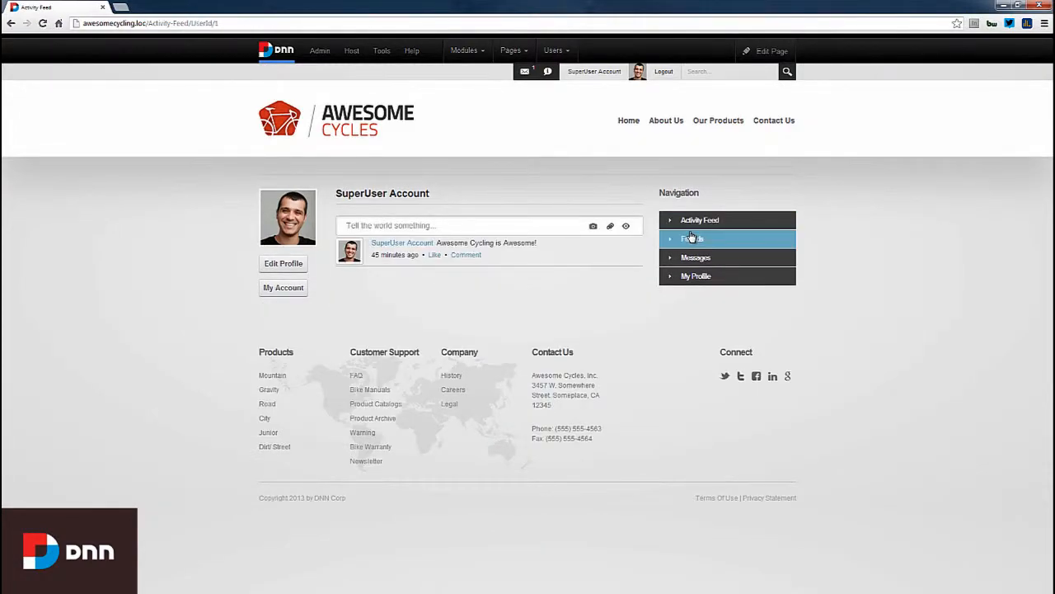
pyautogui.click(424, 227)
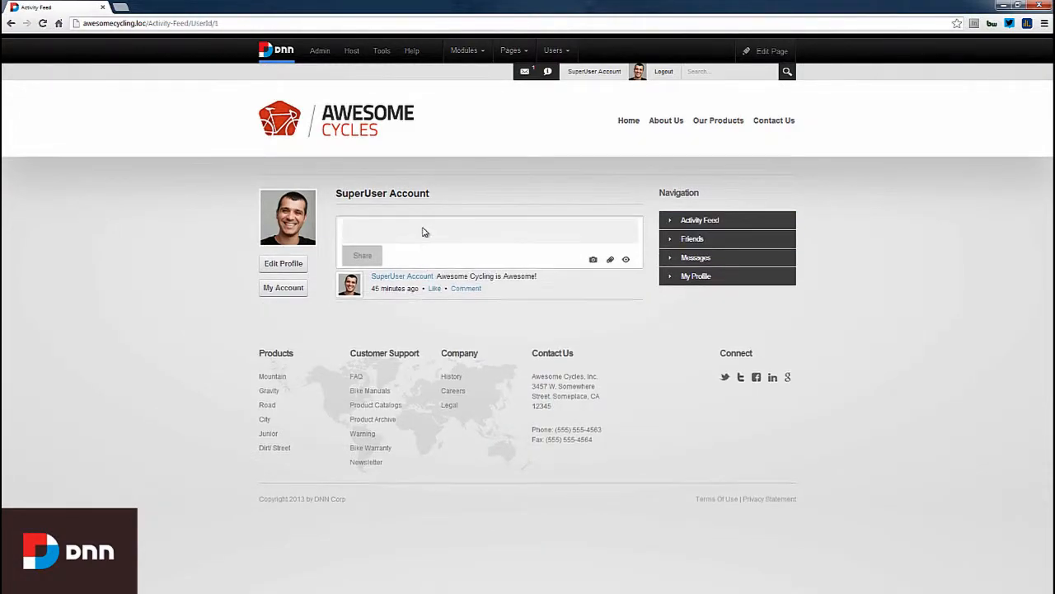
pyautogui.write('Hello ')
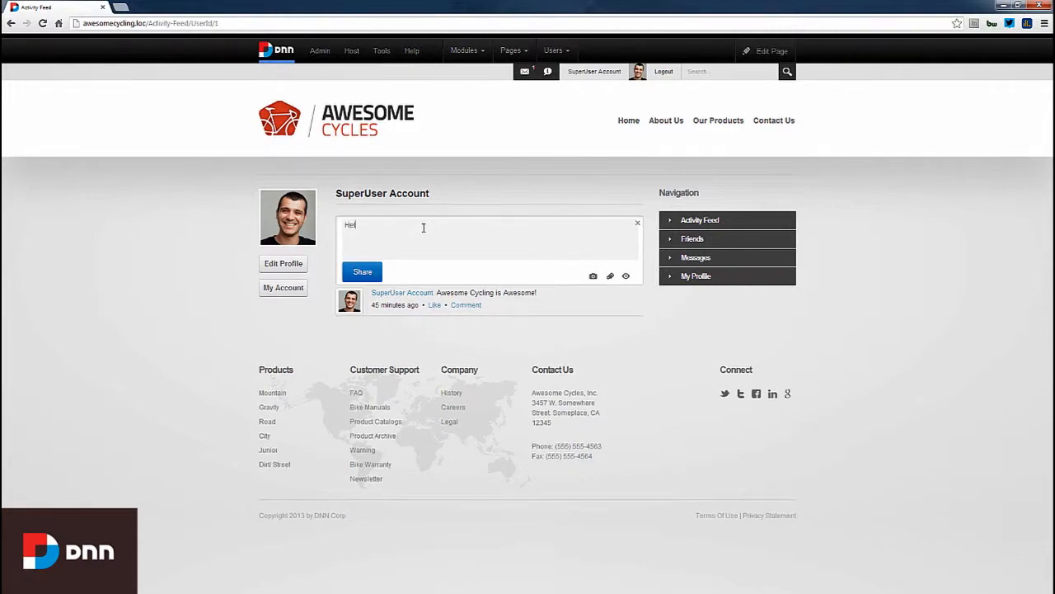
pyautogui.write('world!')
pyautogui.click(373, 269)
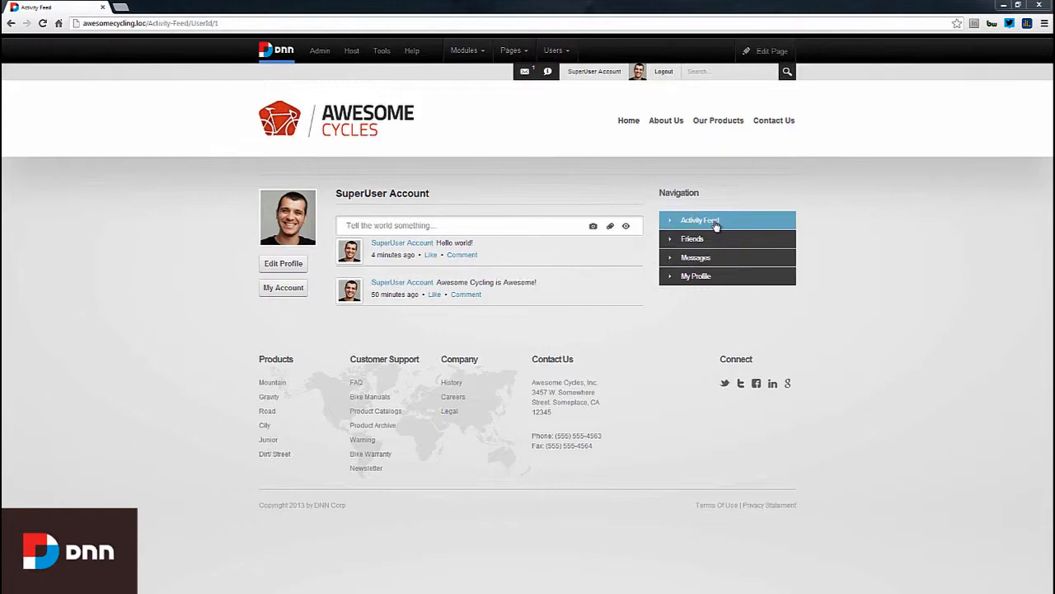
pyautogui.click(714, 281)
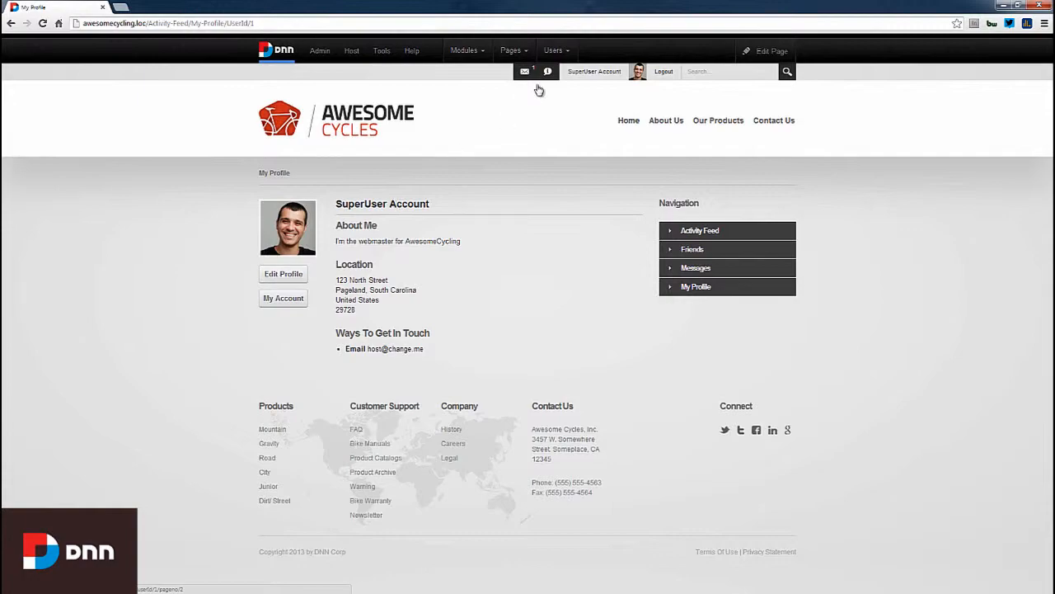
# - Bring up the Pages menu and then the Admin menu in the control bar
pyautogui.moveTo(513, 54)
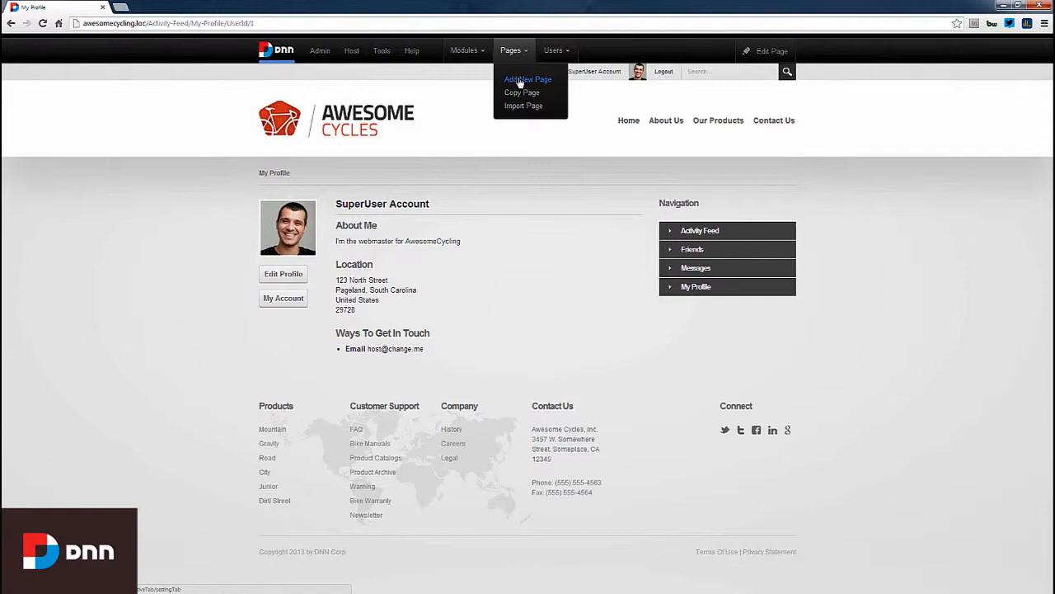
pyautogui.moveTo(314, 62)
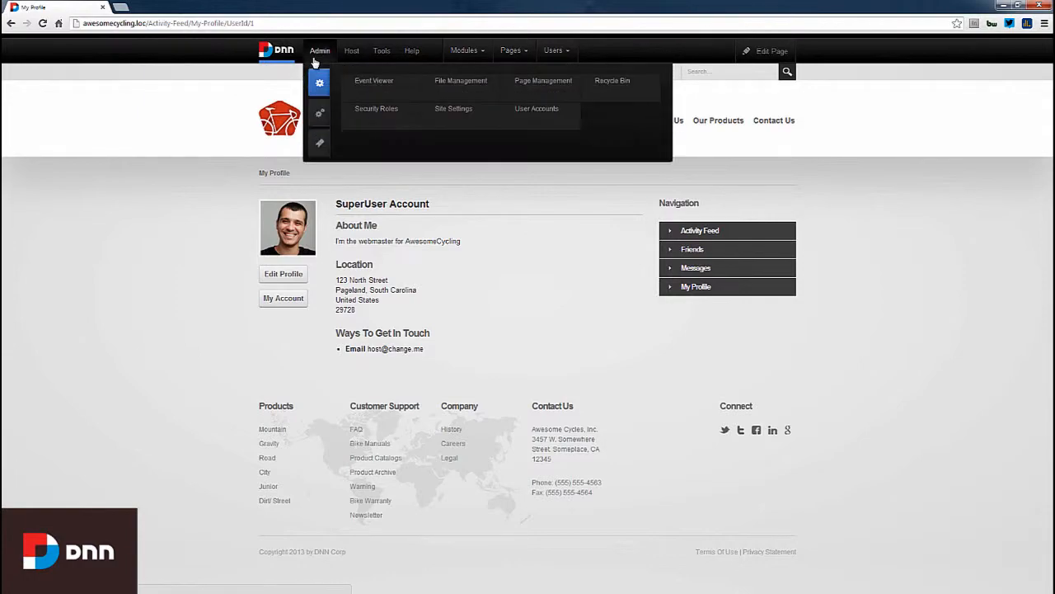
# - Go to Admin > Page Management and bring up options for the Awesome Cycling Desktop root
pyautogui.click(536, 84)
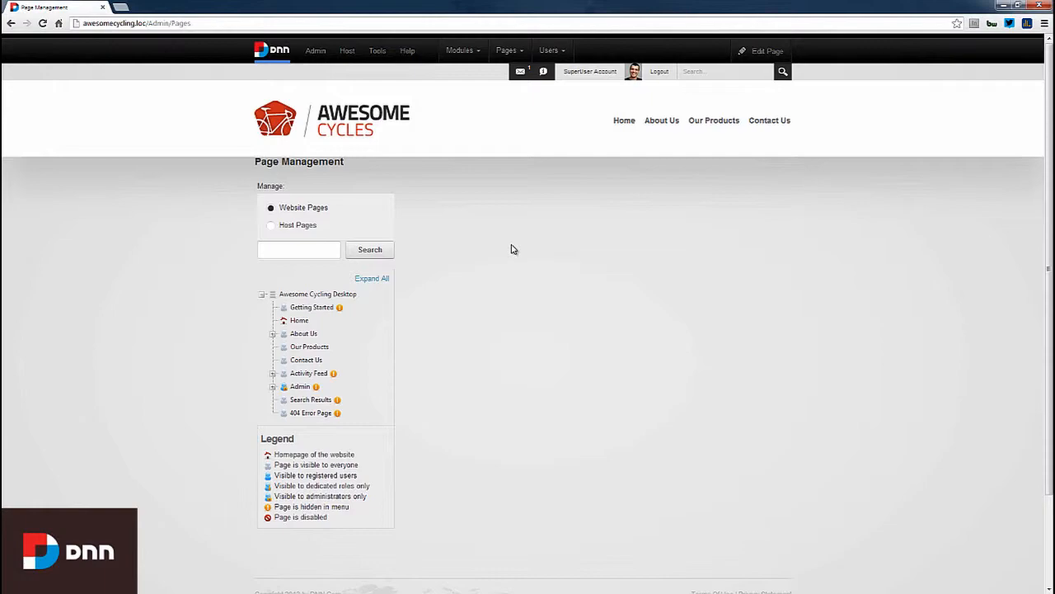
pyautogui.rightClick(315, 298)
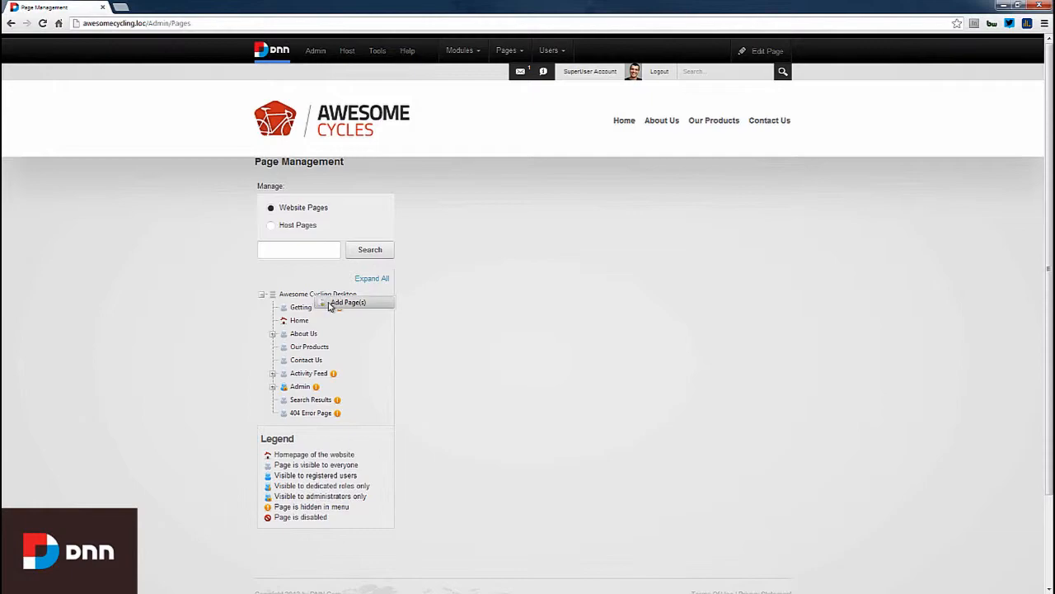
# - Add 'Community' with '>Members' and '>Groups' beneath it under the root, and create the pages
pyautogui.click(346, 302)
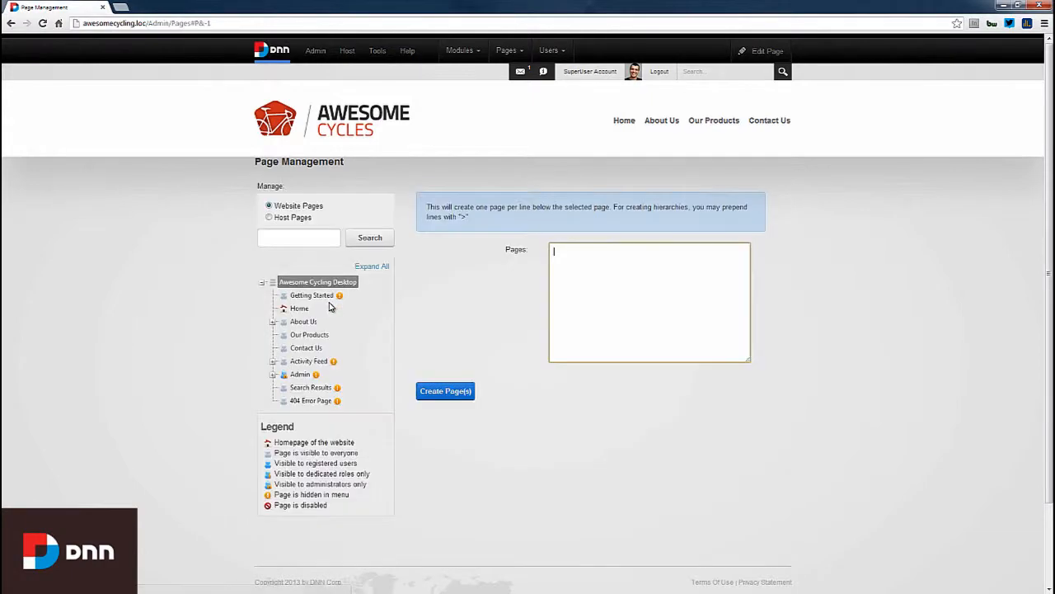
pyautogui.write('Community')
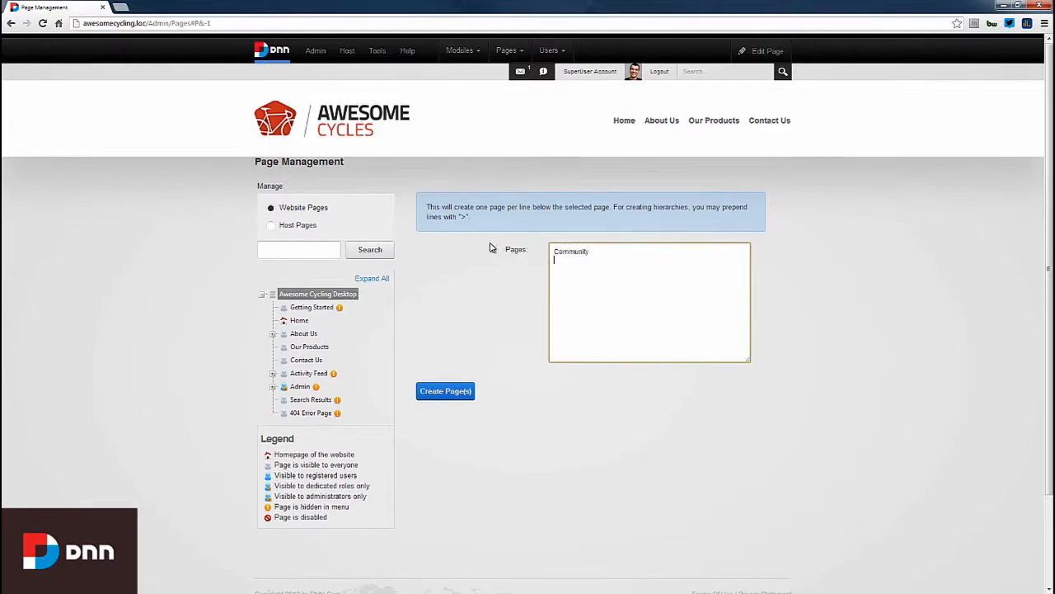
pyautogui.moveTo(428, 207); pyautogui.dragTo(474, 216)
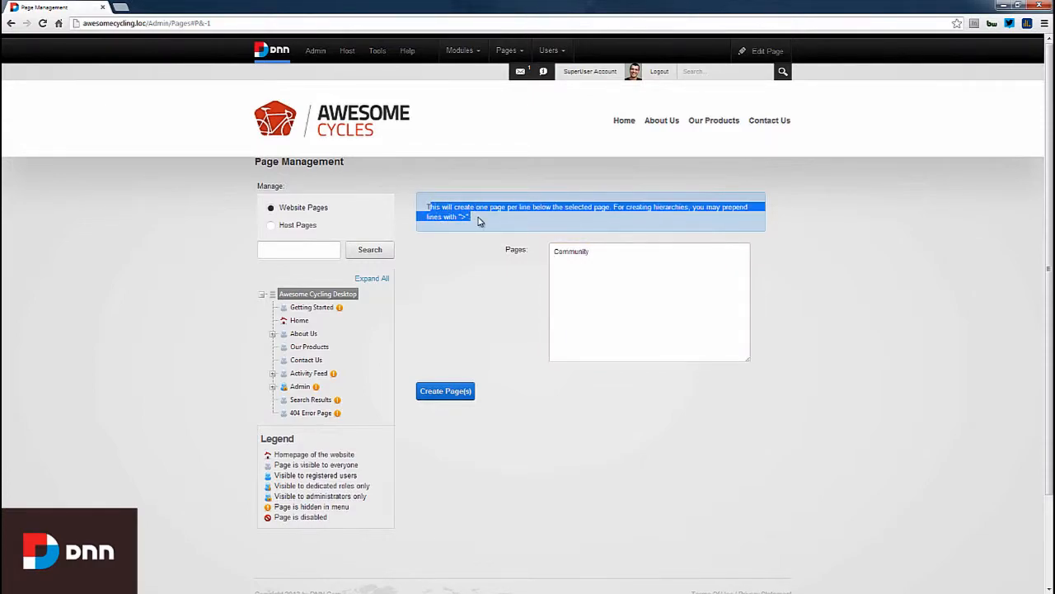
pyautogui.click(479, 217)
pyautogui.click(580, 258)
pyautogui.write('>')
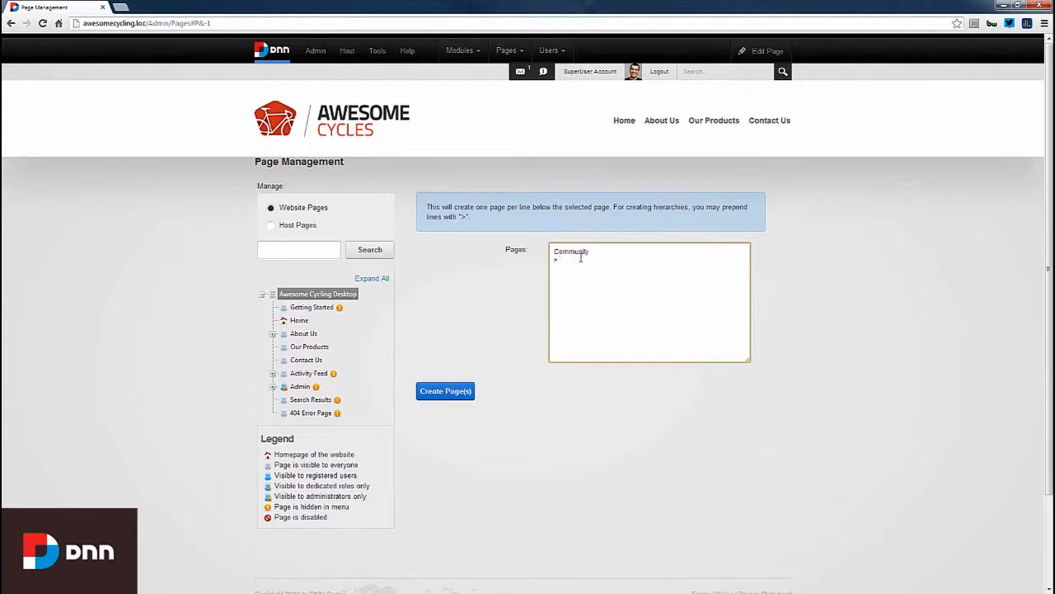
pyautogui.write('Members ')
pyautogui.write('>')
pyautogui.write('Groups')
pyautogui.click(441, 393)
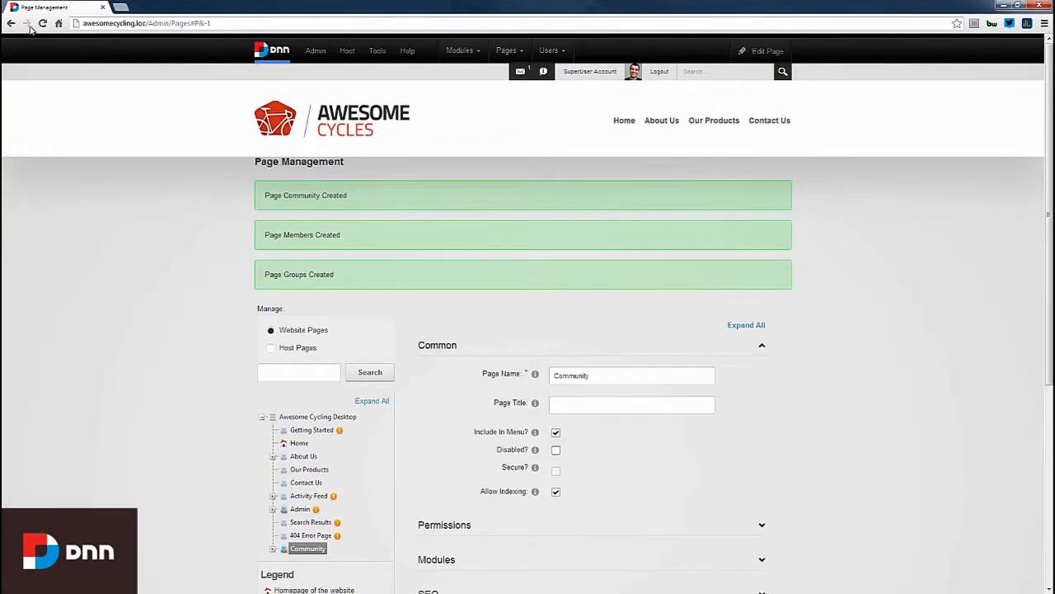
# - Reload the site and navigate to the new Community page from the main menu
pyautogui.click(43, 23)
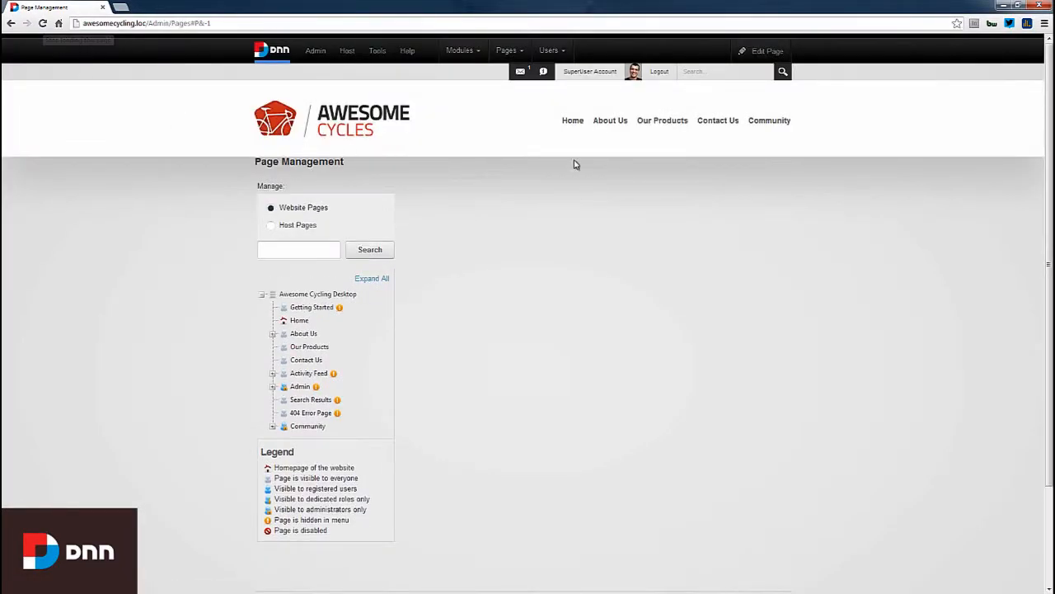
pyautogui.moveTo(754, 130)
pyautogui.click(773, 121)
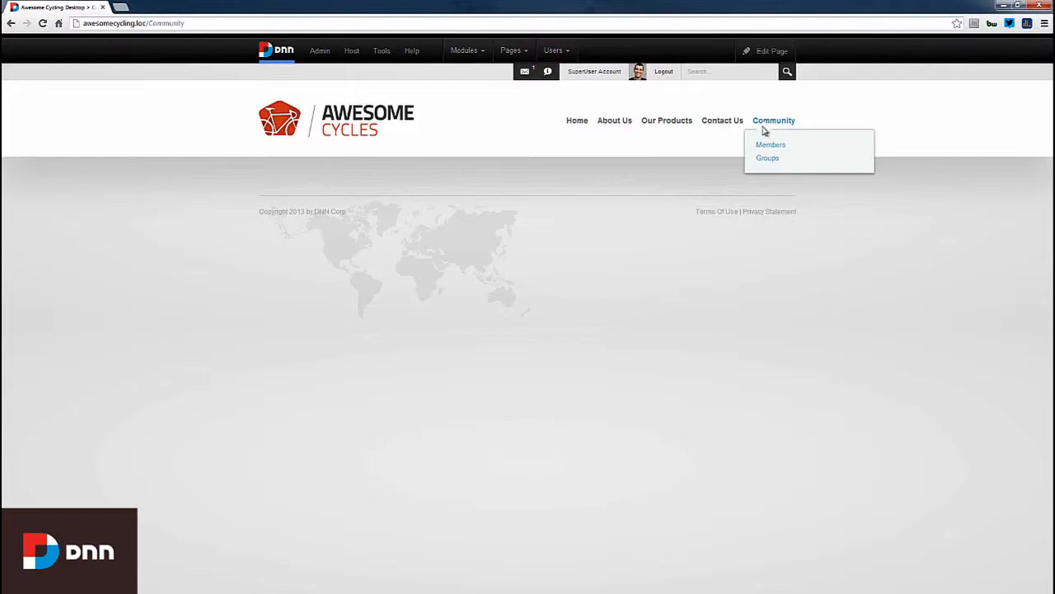
pyautogui.moveTo(483, 53)
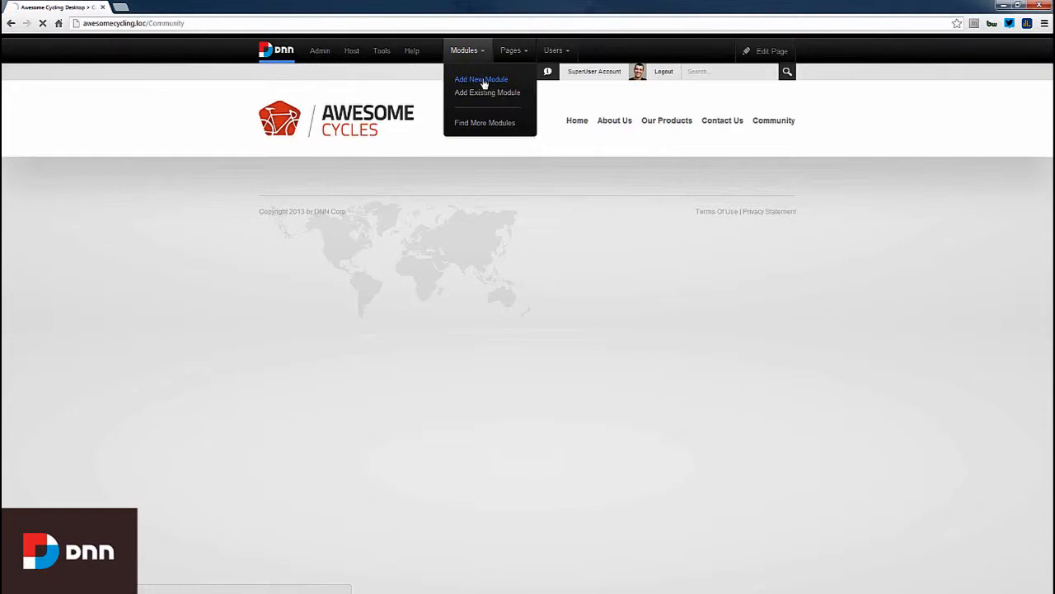
# - Drag the Journal module from Add New Module onto the Community page, then close the picker
pyautogui.click(484, 82)
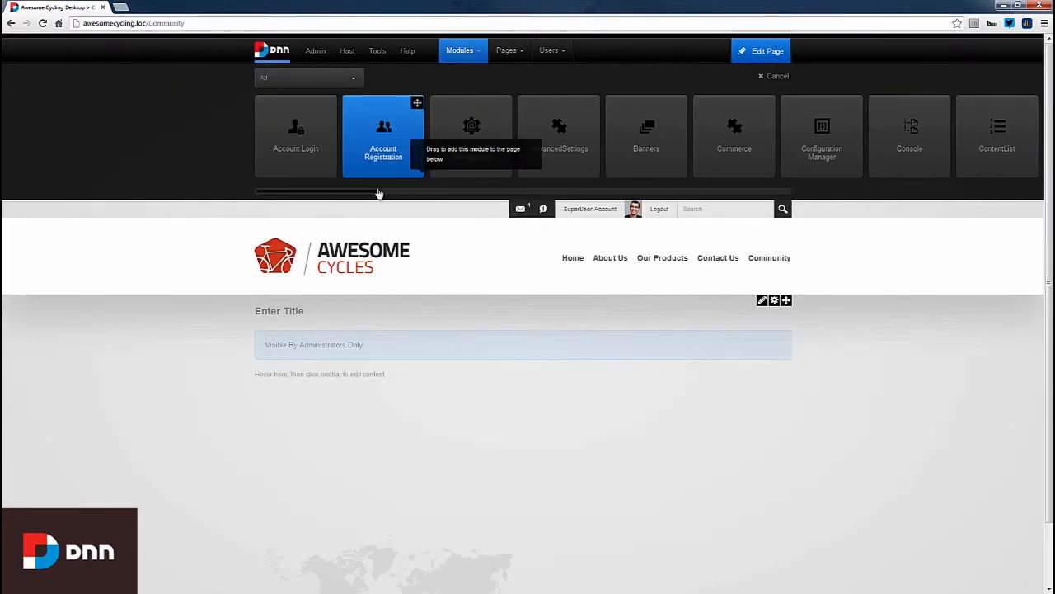
pyautogui.moveTo(358, 197); pyautogui.dragTo(533, 185)
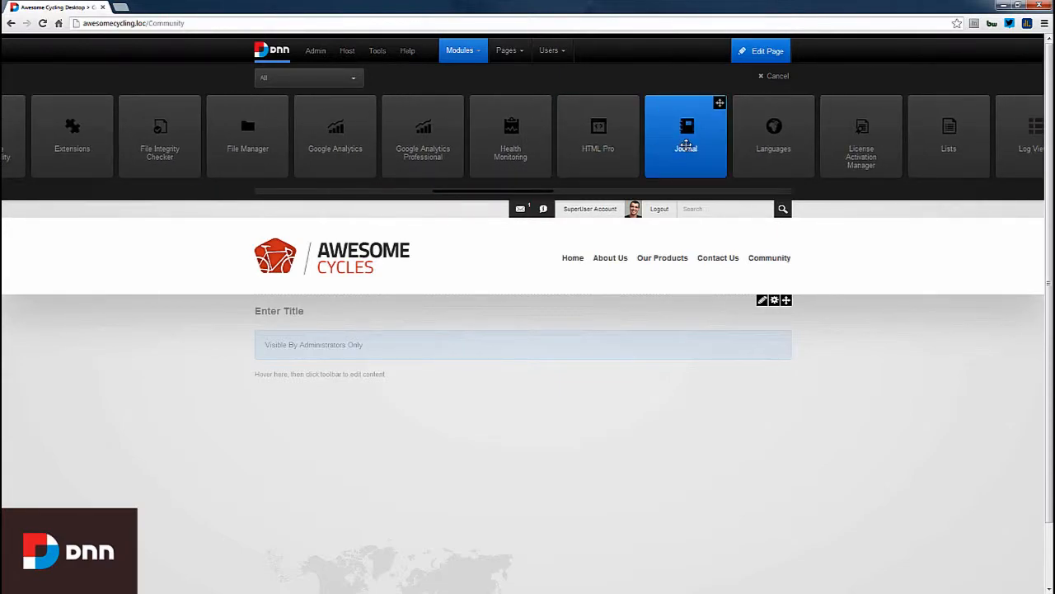
pyautogui.moveTo(686, 132); pyautogui.dragTo(429, 454)
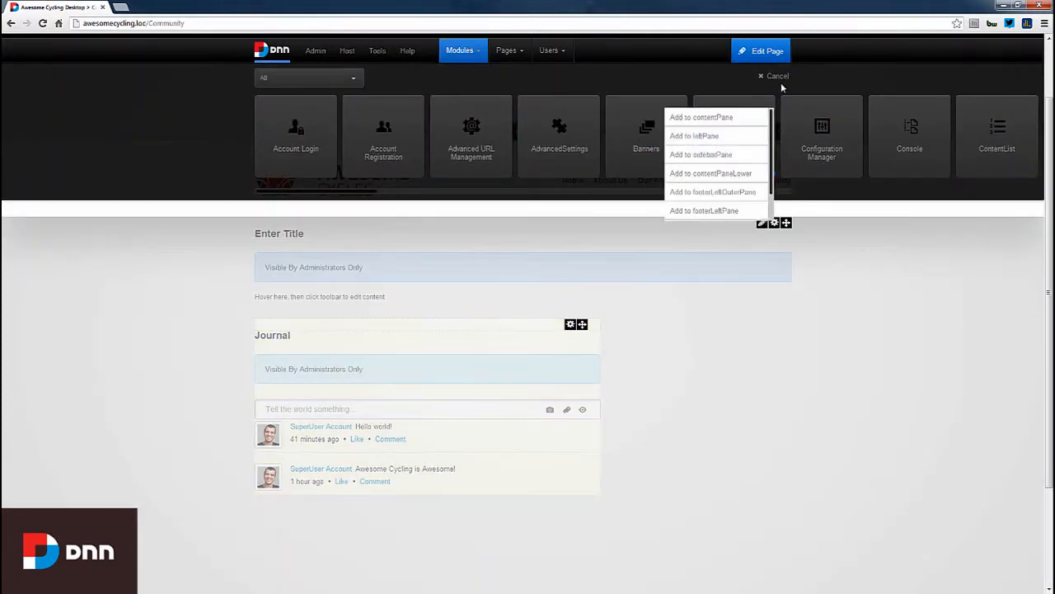
pyautogui.click(775, 75)
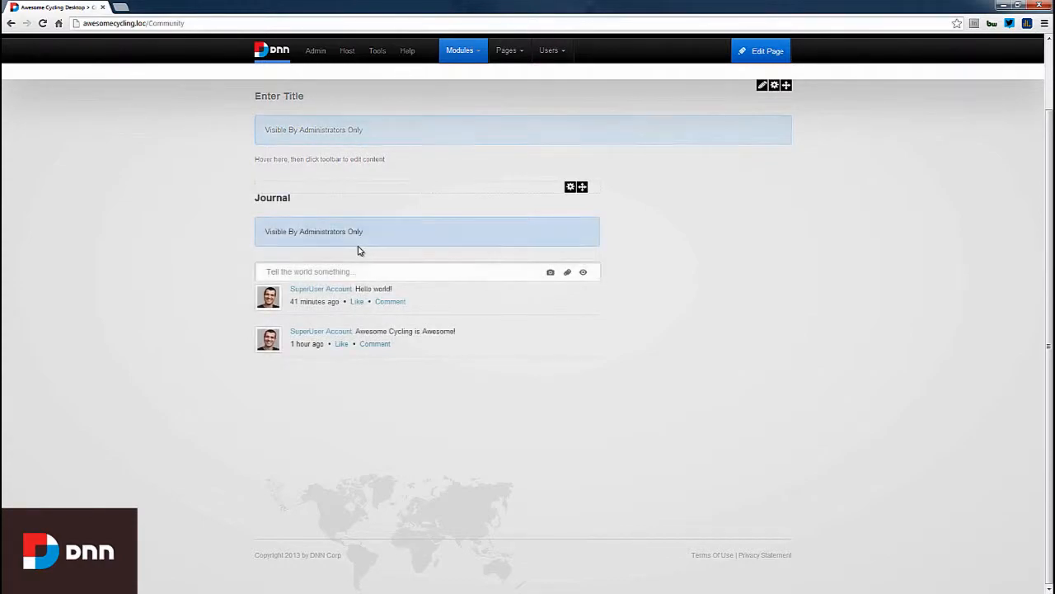
# - Tick View for Registered Users in the Community page permissions and update the page
pyautogui.scroll(2, 346, 232)
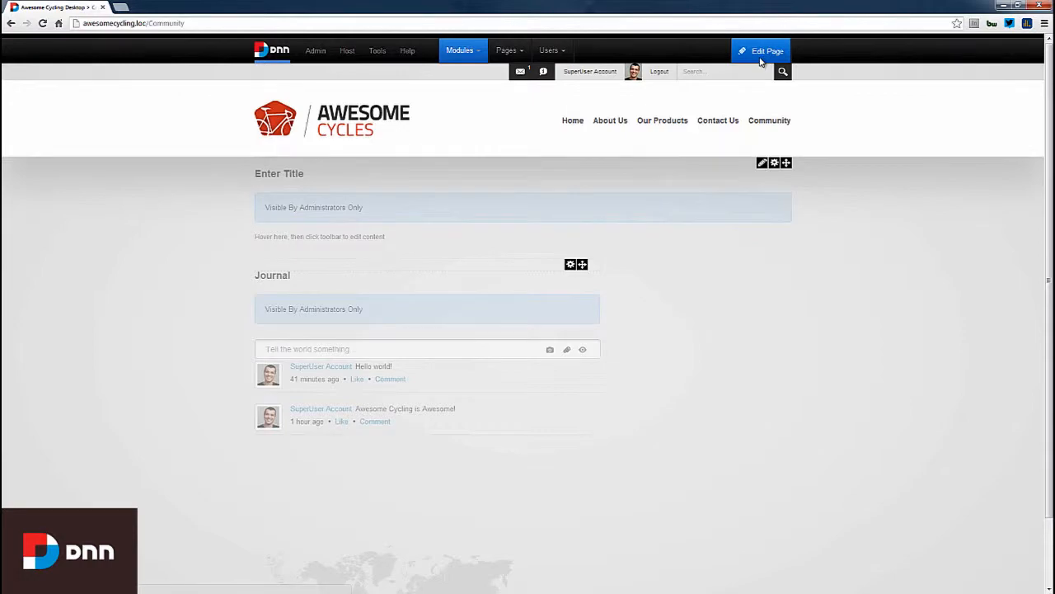
pyautogui.moveTo(760, 56)
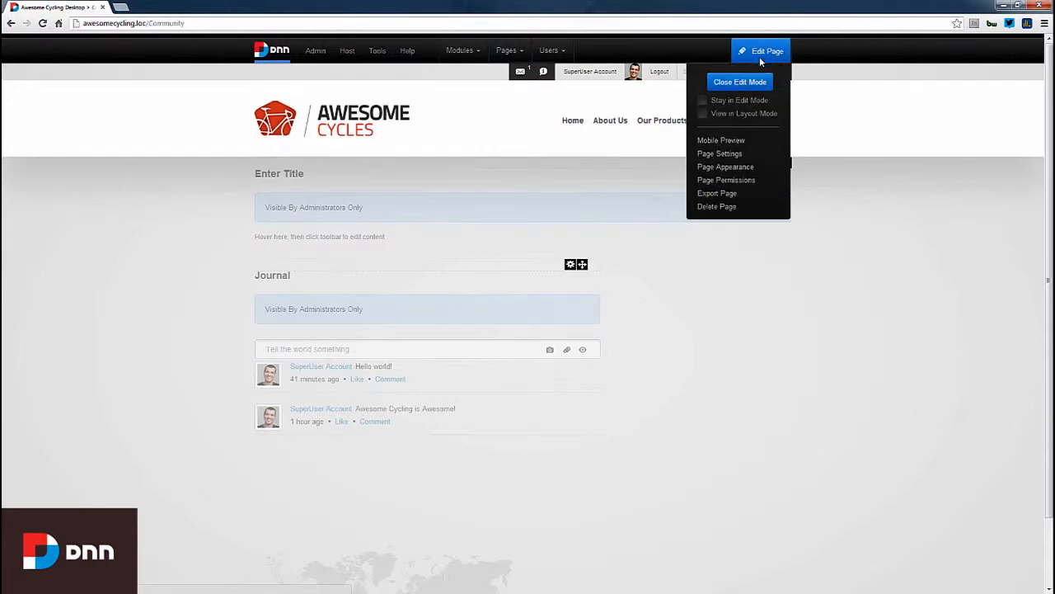
pyautogui.click(734, 181)
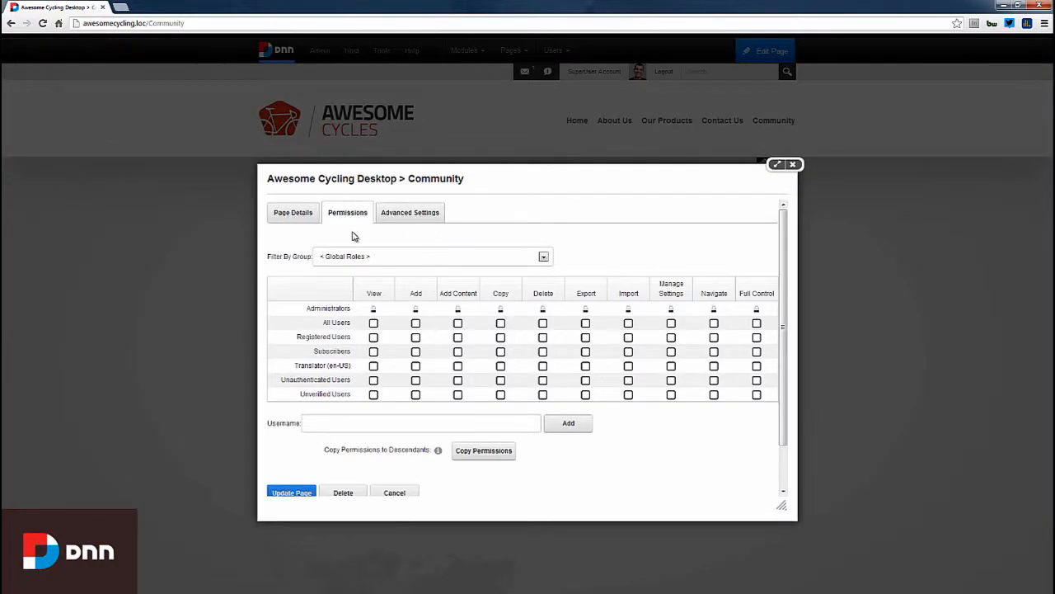
pyautogui.click(373, 338)
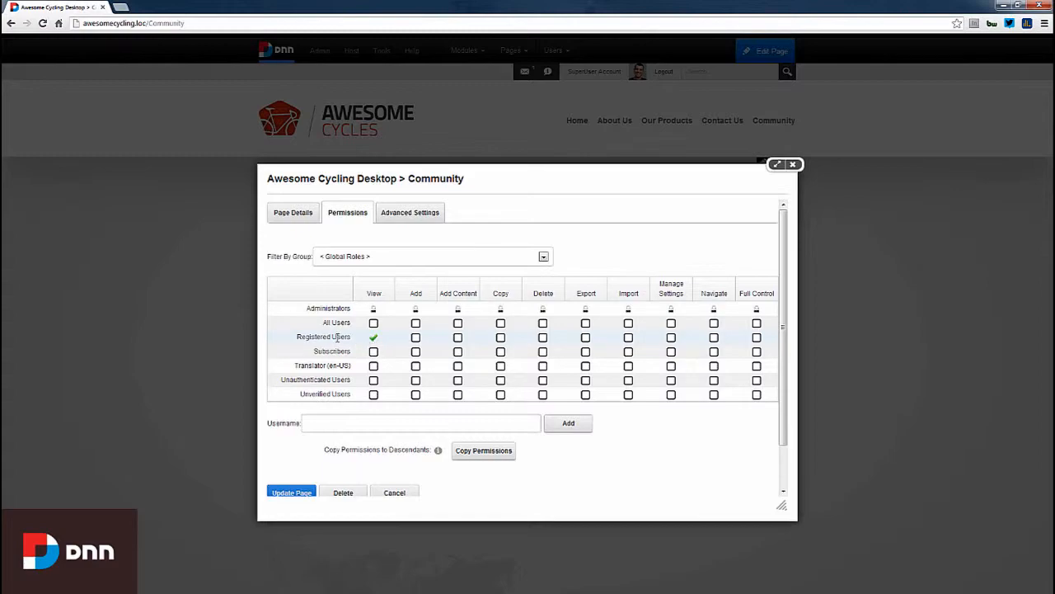
pyautogui.scroll(-1, 307, 459)
pyautogui.click(305, 450)
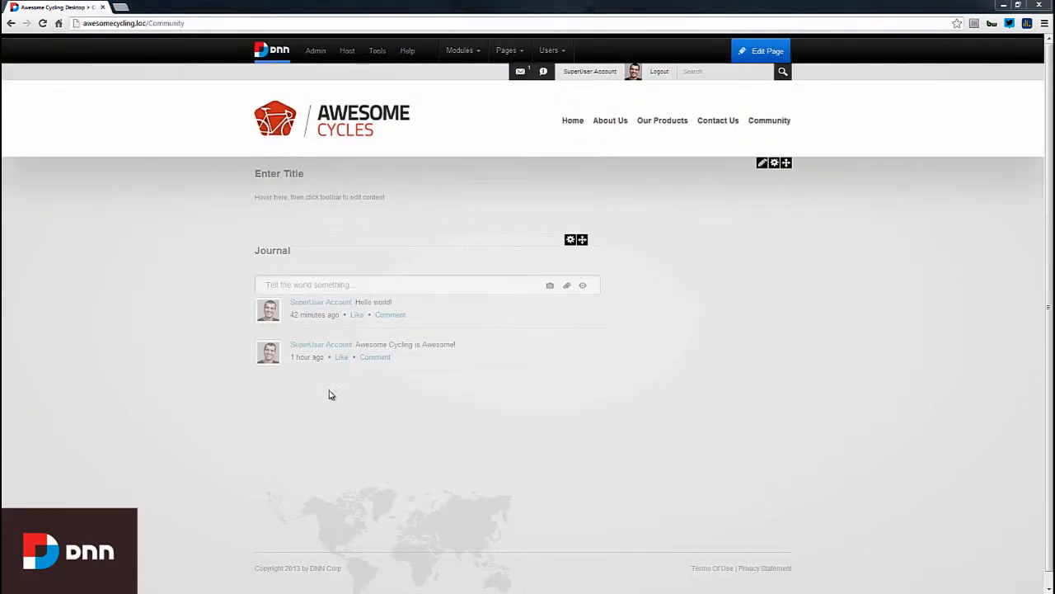
pyautogui.click(350, 286)
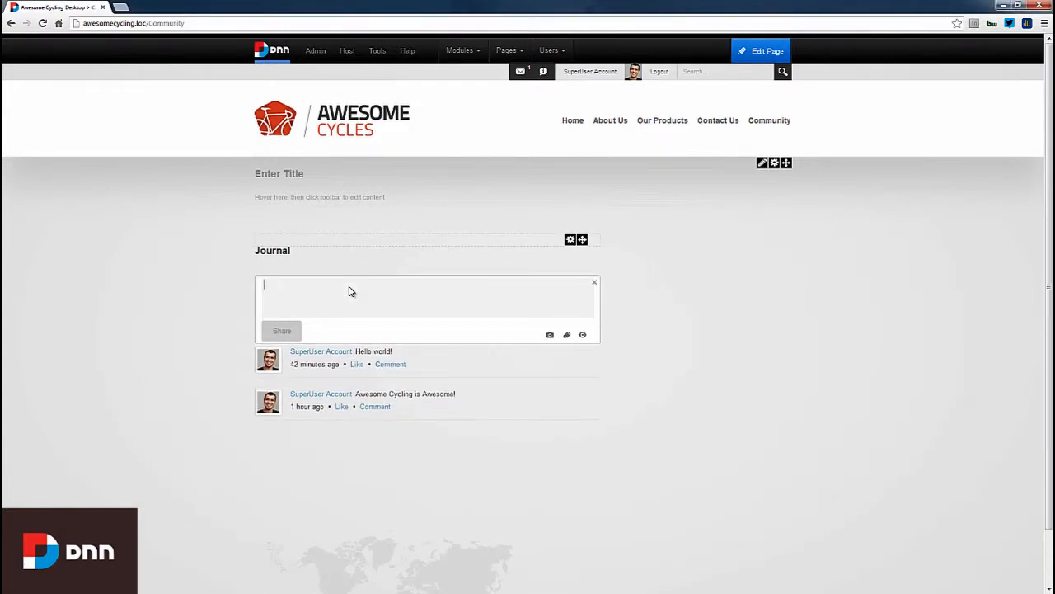
pyautogui.click(593, 283)
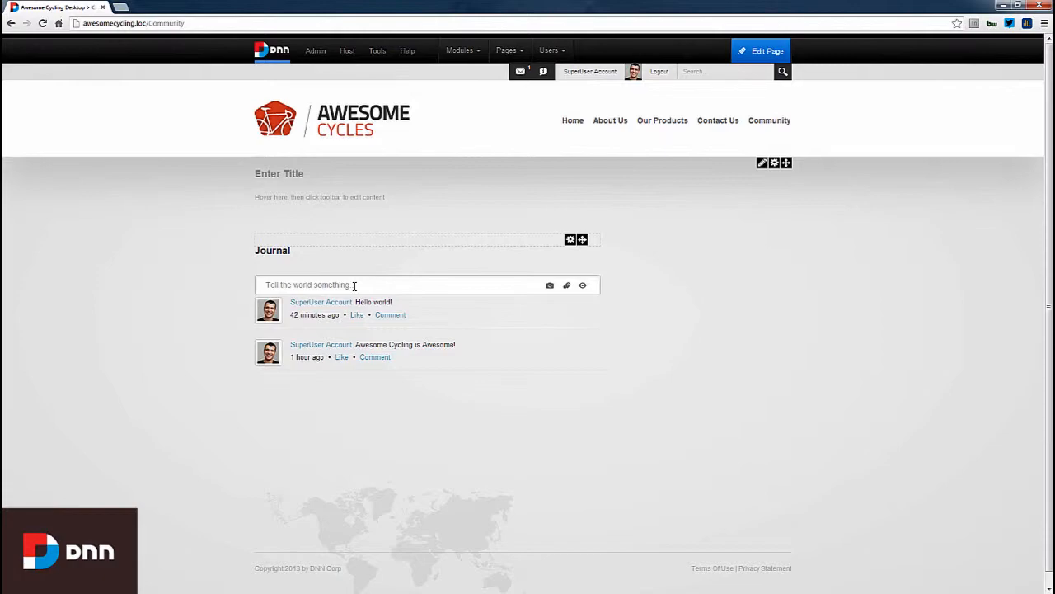
# - Drag the Journal module up into the Community page's top content pane
pyautogui.moveTo(582, 240); pyautogui.dragTo(685, 280)
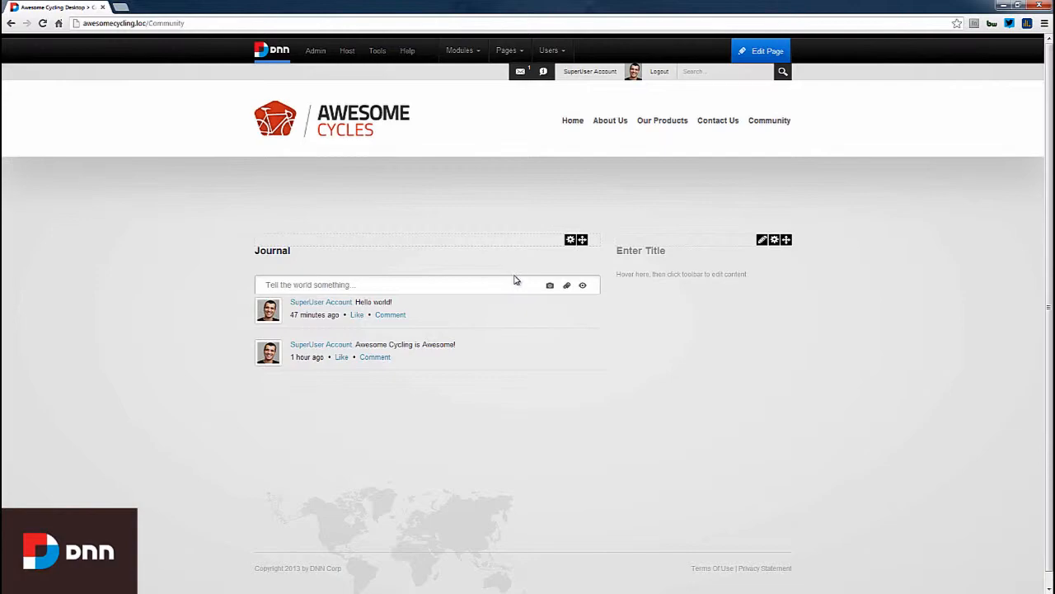
# - Place a Member Directory module on the Community > Members page, listing two site members
pyautogui.moveTo(771, 124)
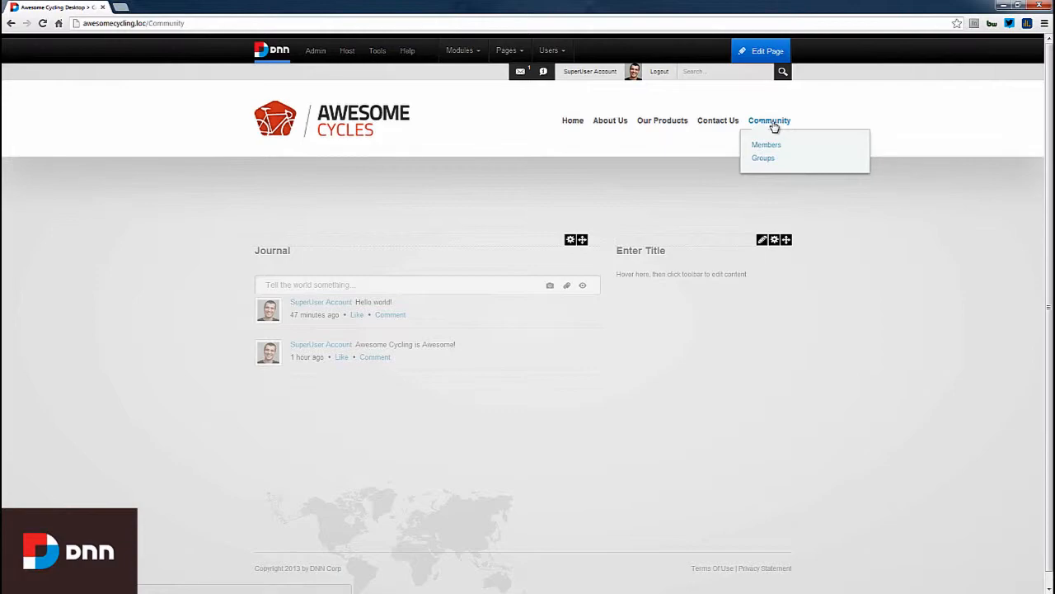
pyautogui.click(769, 147)
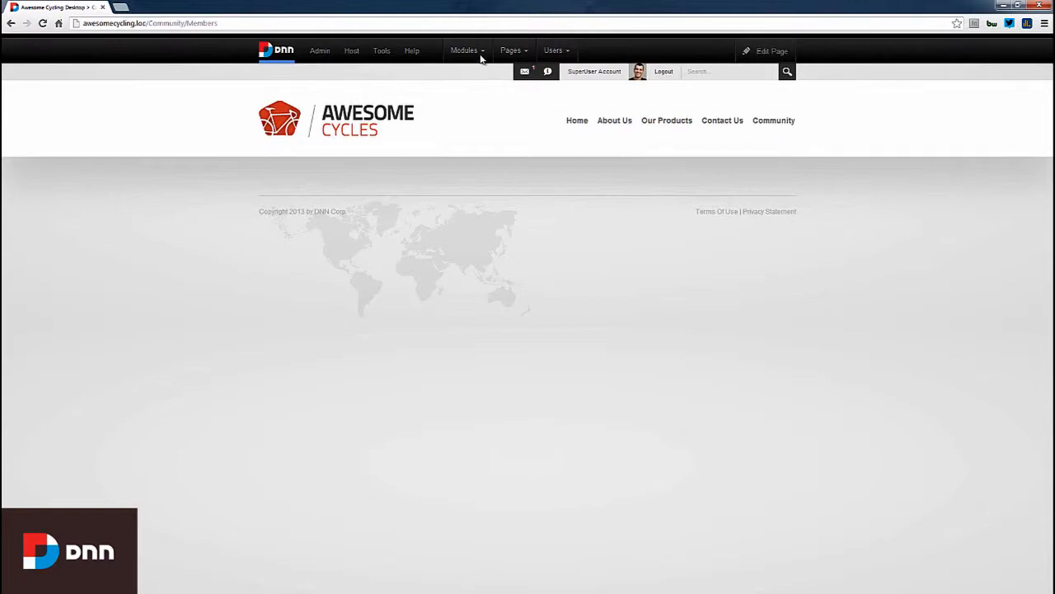
pyautogui.moveTo(480, 53)
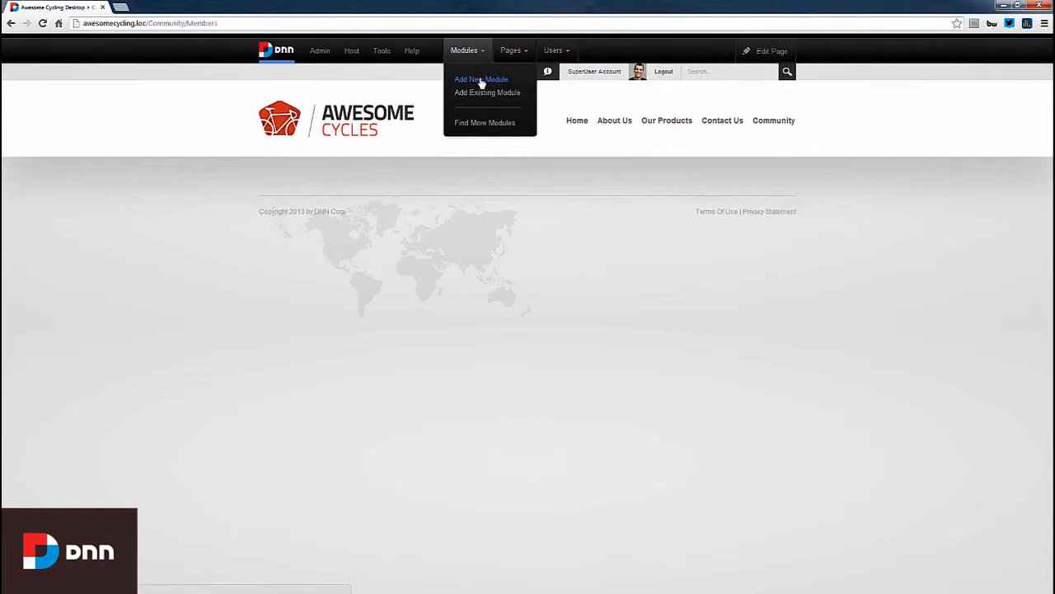
pyautogui.click(481, 80)
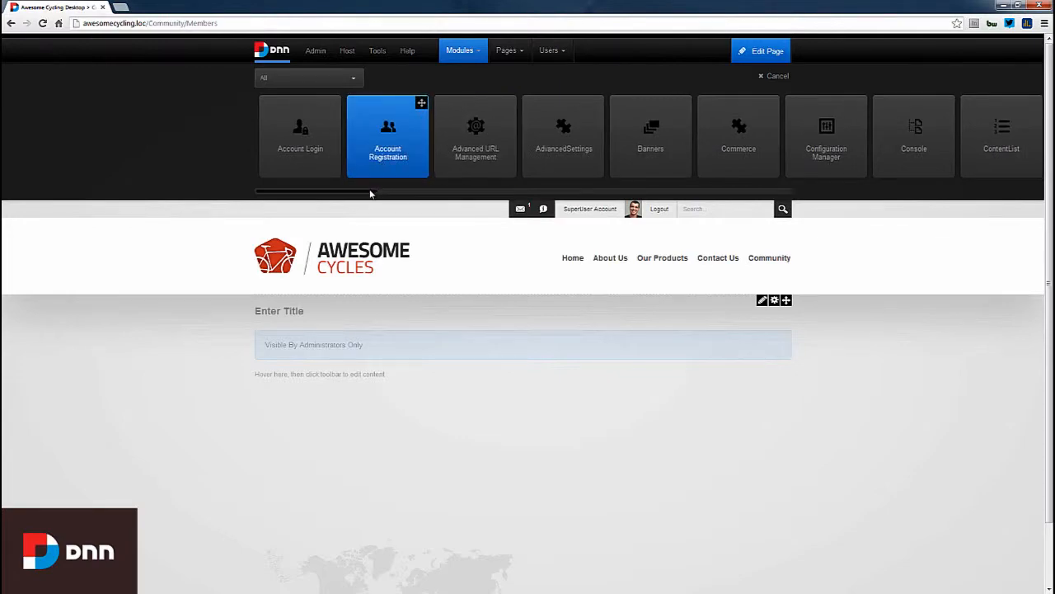
pyautogui.moveTo(370, 193); pyautogui.dragTo(609, 199)
pyautogui.moveTo(611, 123); pyautogui.dragTo(551, 323)
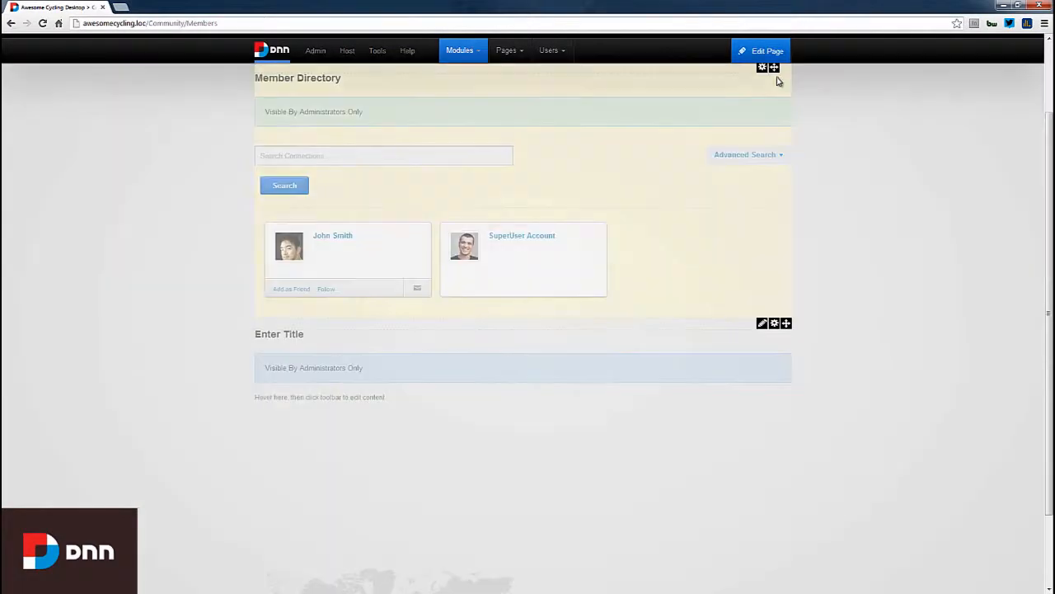
pyautogui.scroll(2, 827, 257)
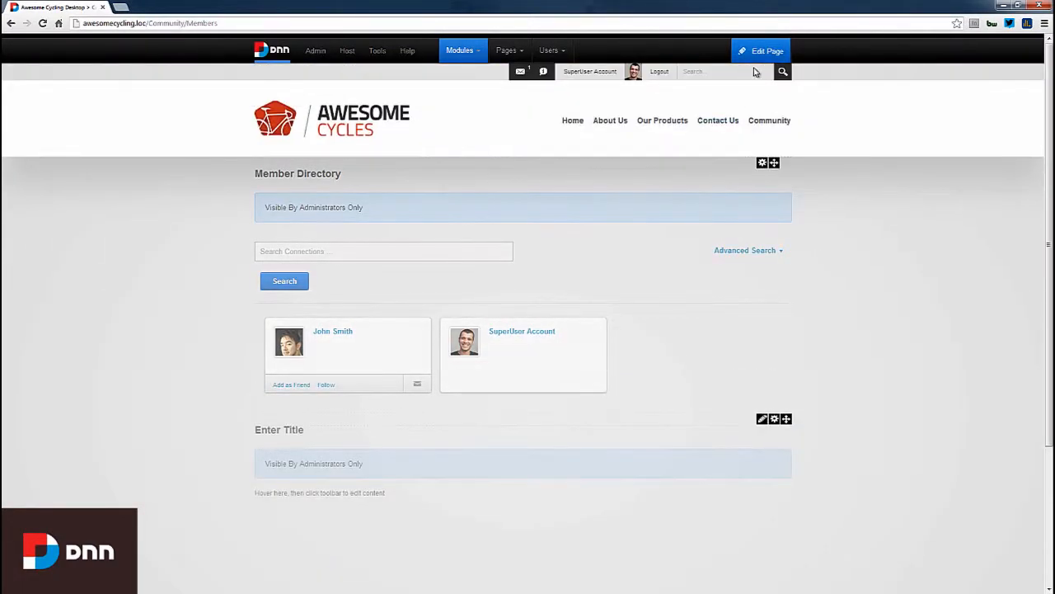
# - Give Registered Users View permission on the Members page and save it
pyautogui.moveTo(758, 53)
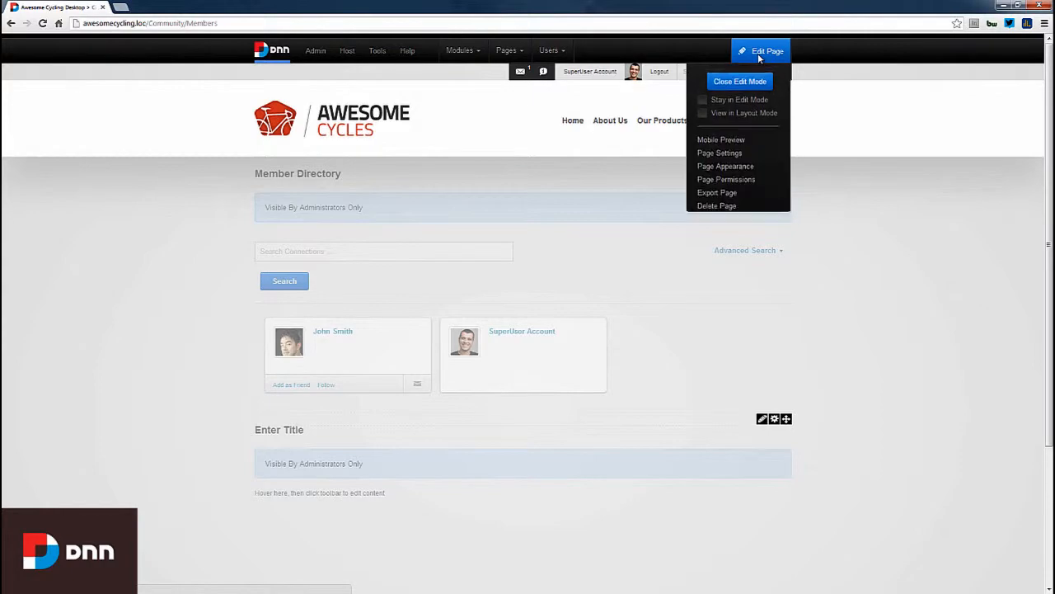
pyautogui.click(742, 180)
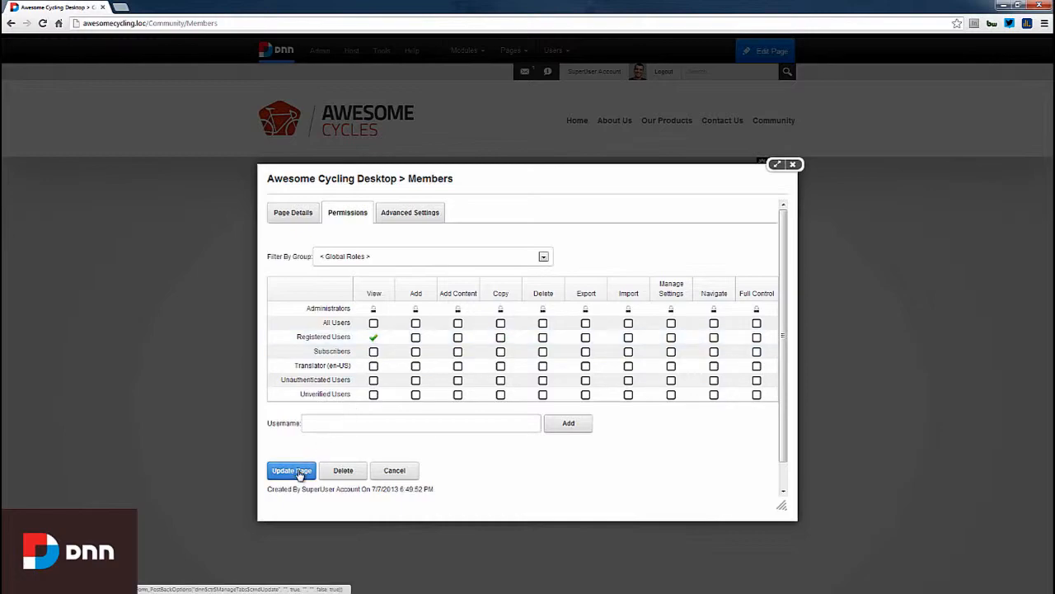
pyautogui.click(292, 471)
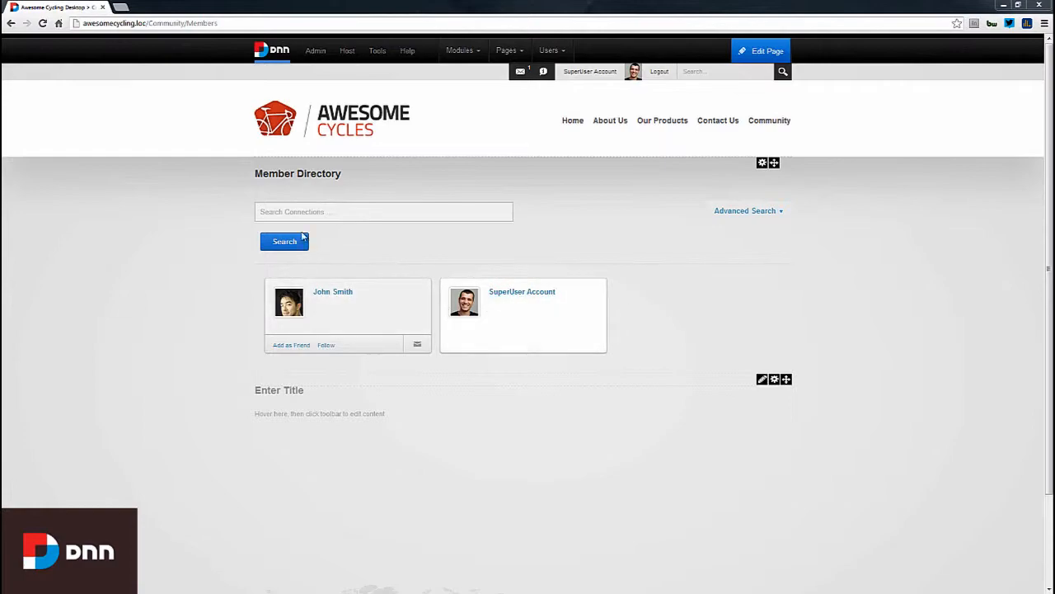
# - Try the member search and Advanced Search, then close edit mode to preview the Members page
pyautogui.click(300, 212)
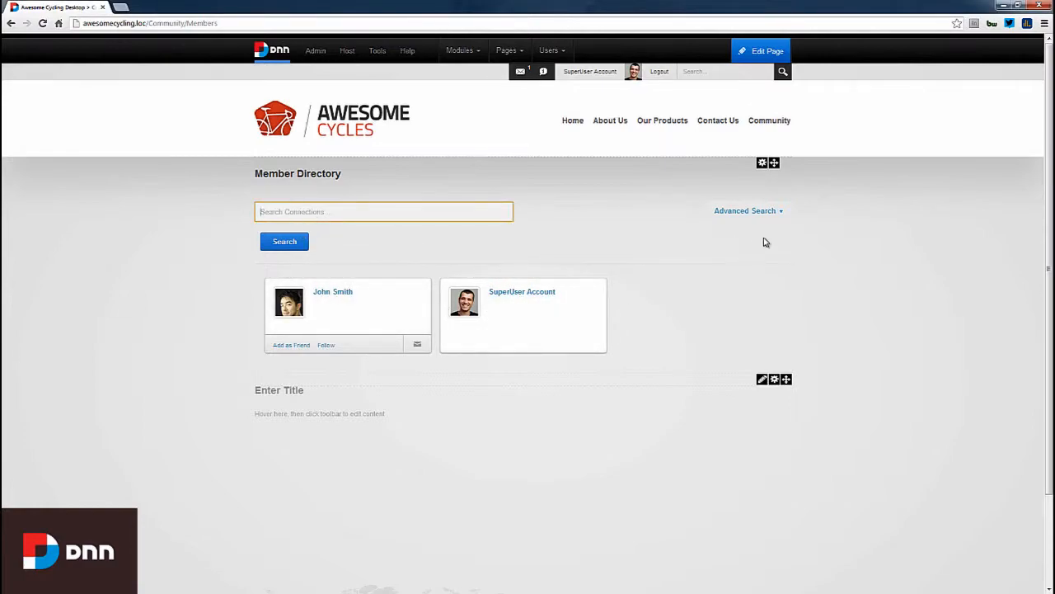
pyautogui.click(780, 216)
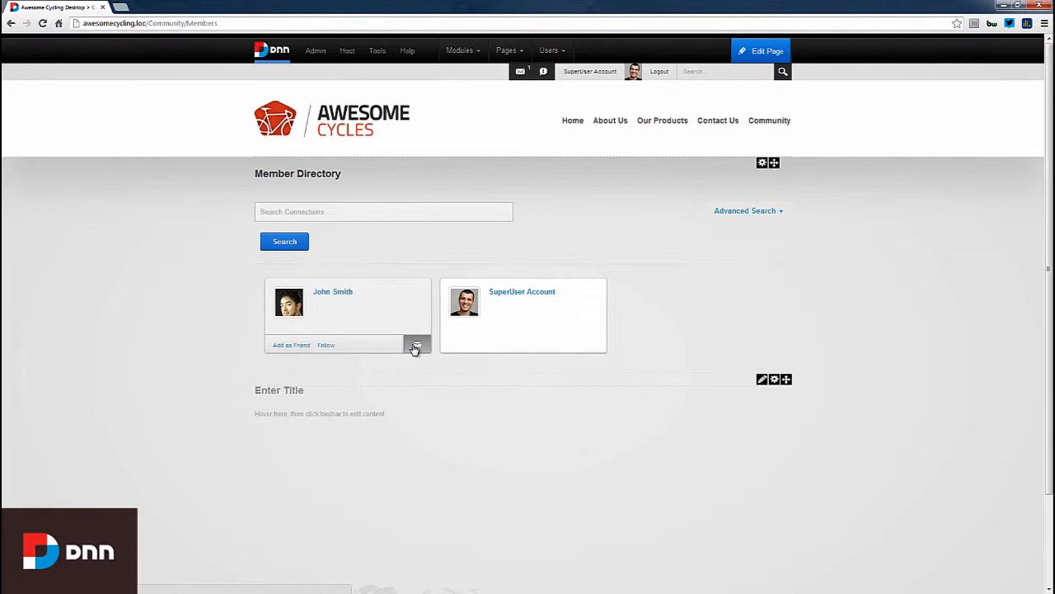
pyautogui.moveTo(759, 51)
pyautogui.click(740, 80)
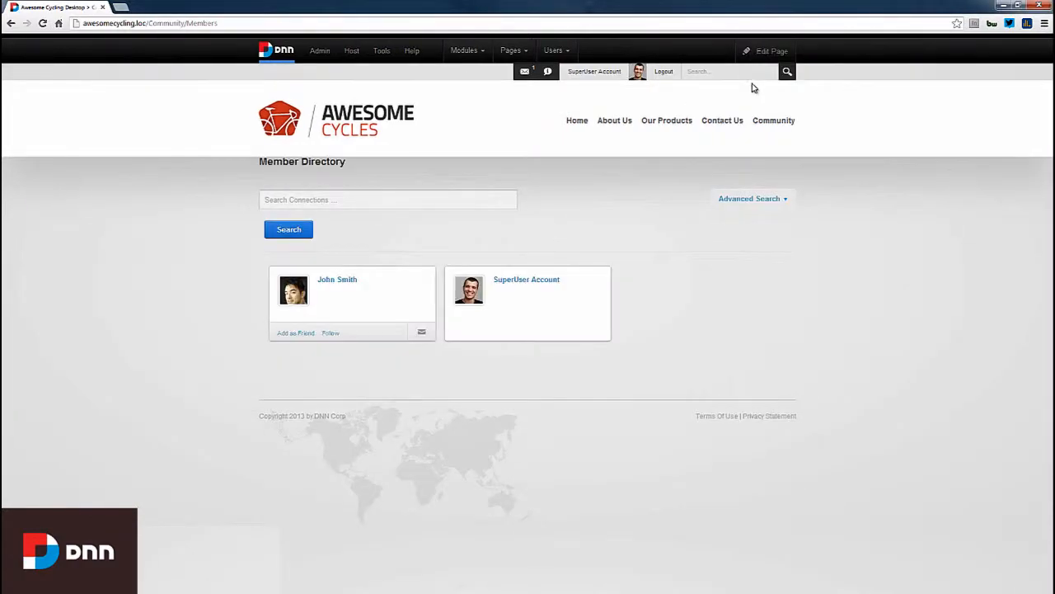
# - Place a Social Groups module on the Community > Groups page
pyautogui.moveTo(766, 122)
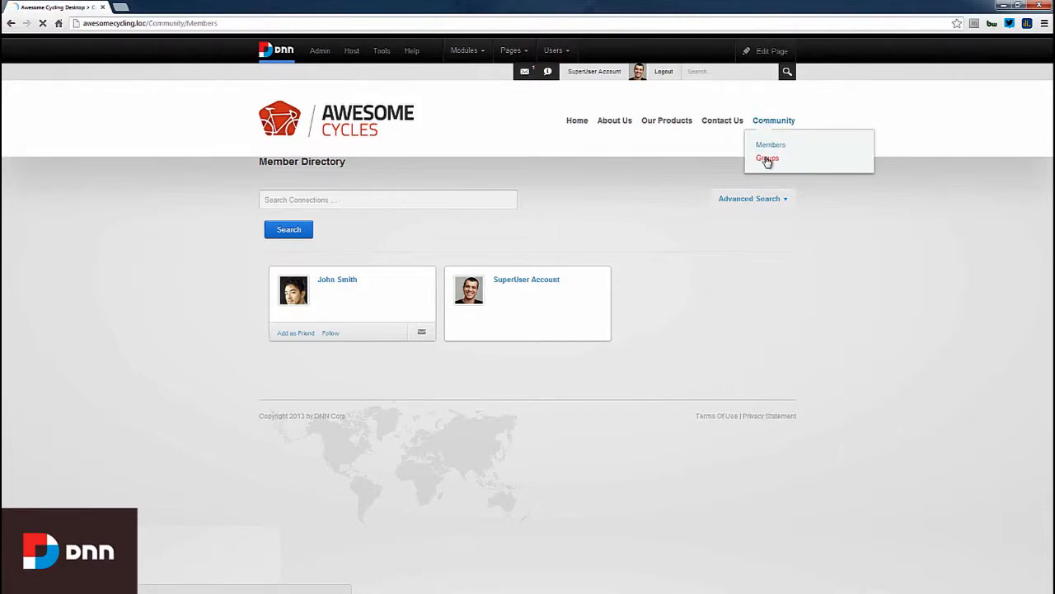
pyautogui.click(767, 159)
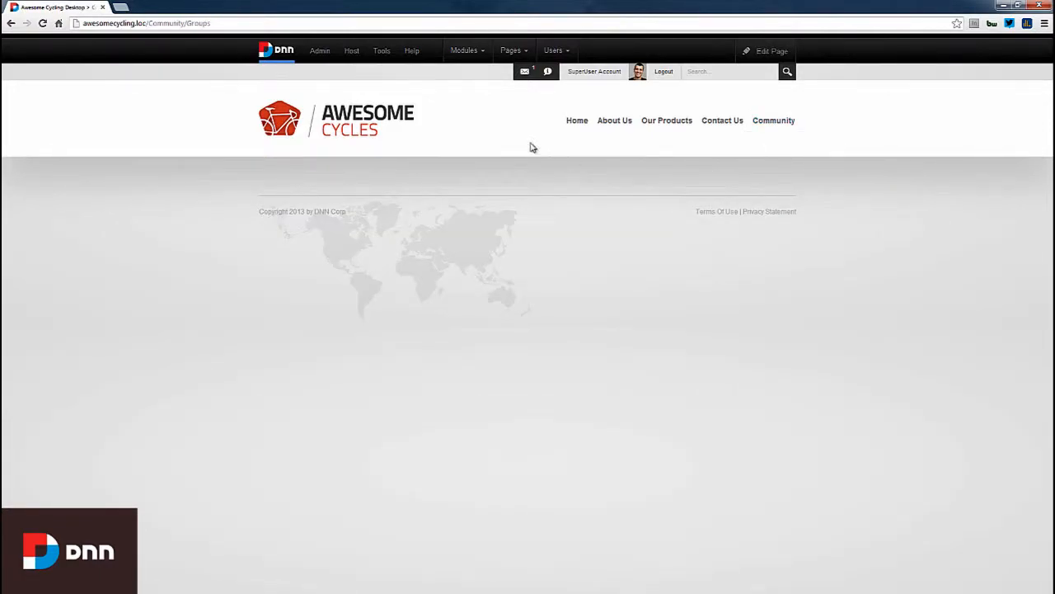
pyautogui.moveTo(484, 53)
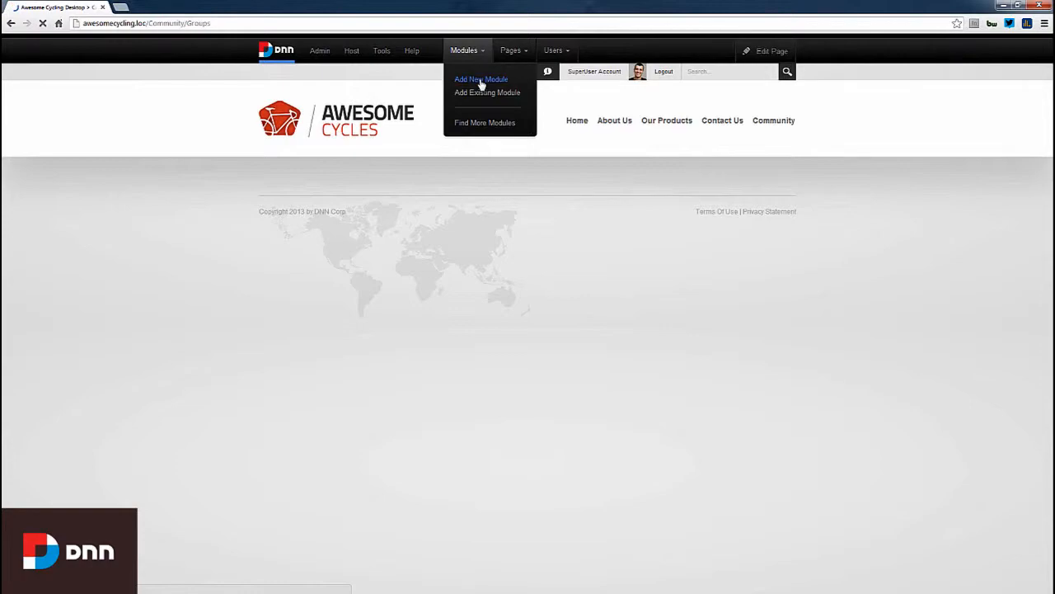
pyautogui.click(482, 81)
pyautogui.moveTo(346, 191); pyautogui.dragTo(749, 195)
pyautogui.moveTo(725, 137); pyautogui.dragTo(477, 366)
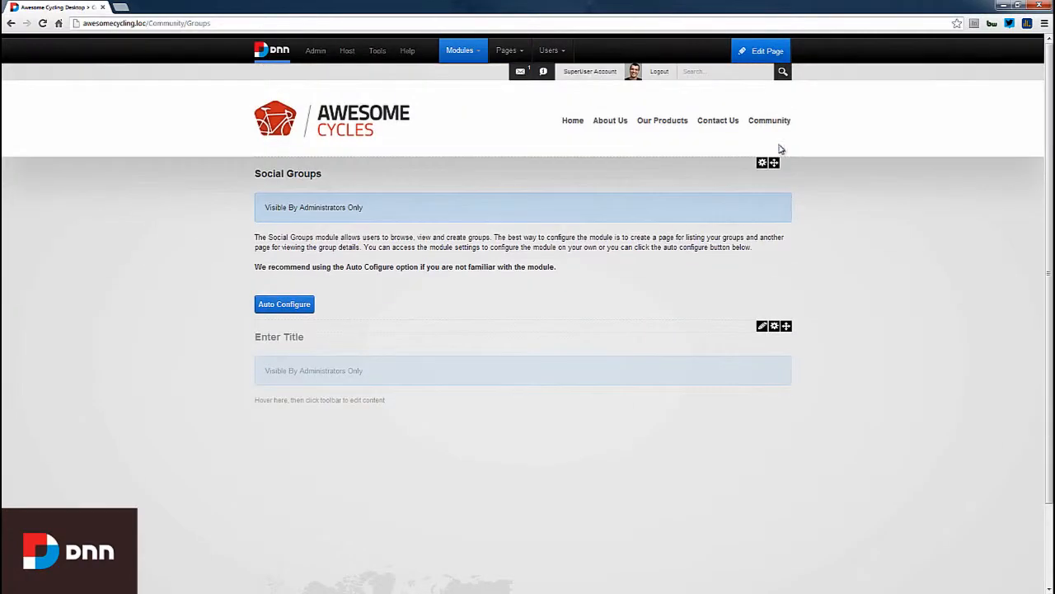
# - Give Registered Users View permission on the Groups page and save it
pyautogui.moveTo(755, 56)
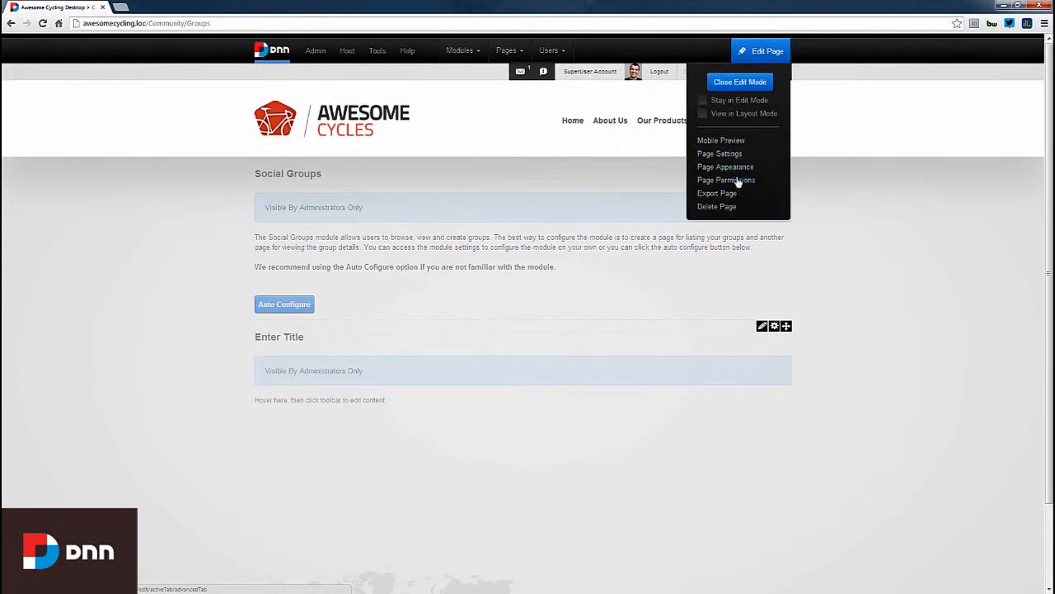
pyautogui.click(736, 178)
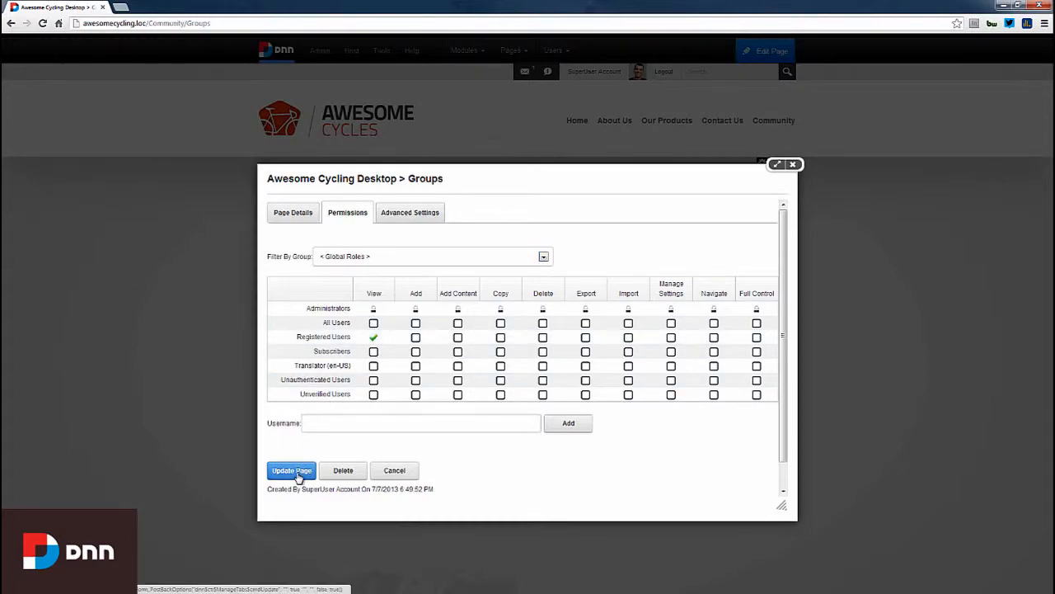
pyautogui.click(292, 470)
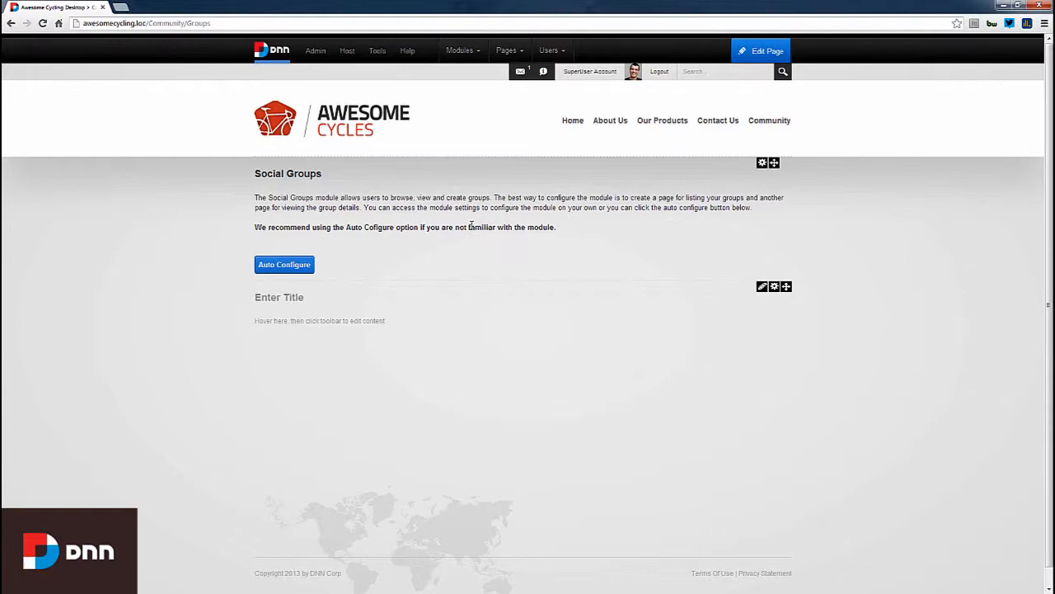
# - Auto-configure Social Groups and start a new group named 'Road Warriors'
pyautogui.click(290, 269)
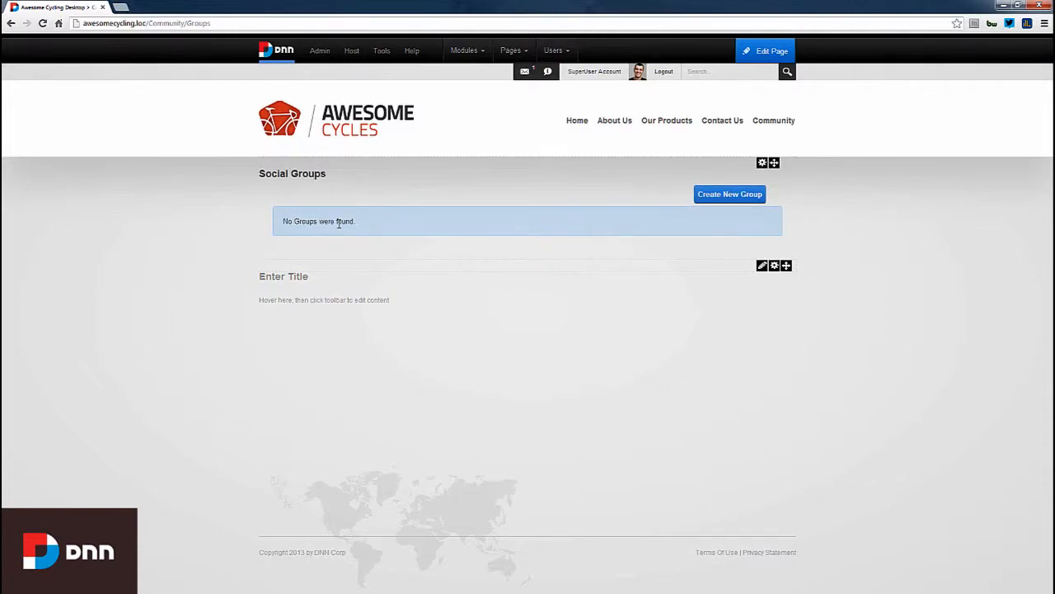
pyautogui.click(715, 200)
pyautogui.click(515, 248)
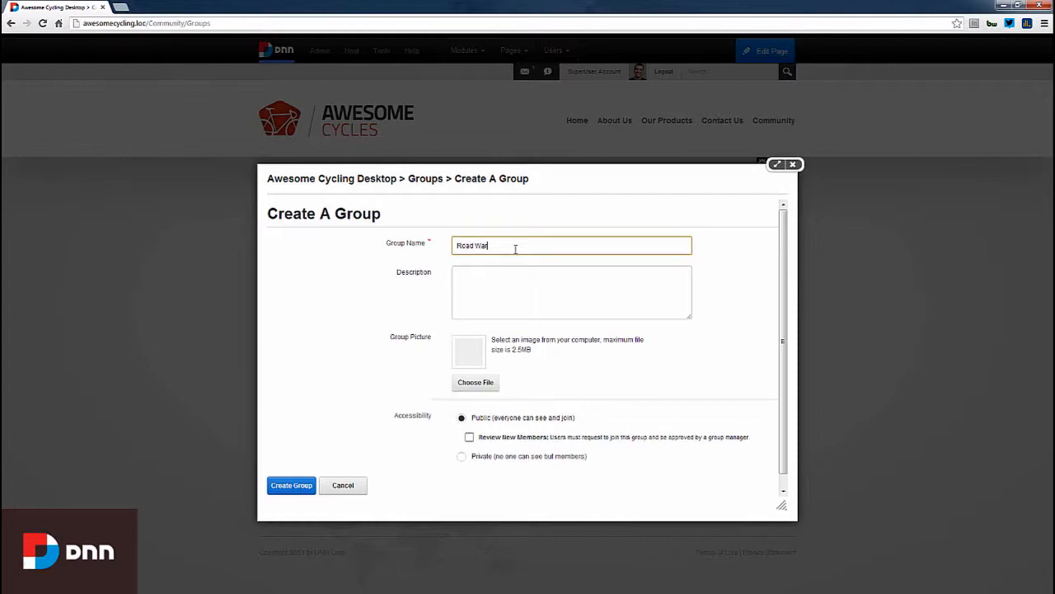
pyautogui.press('Tab')
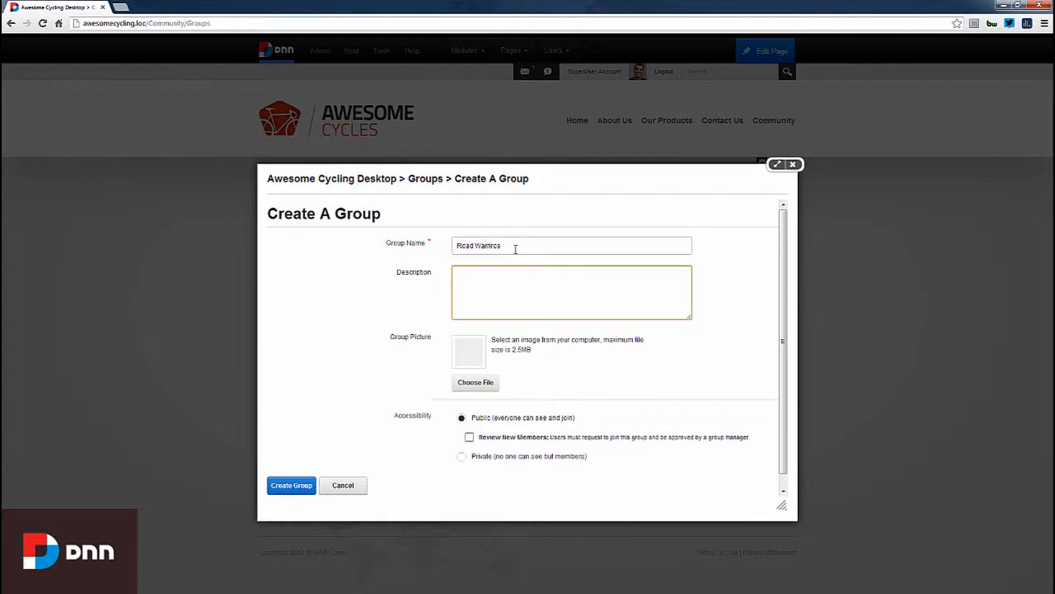
pyautogui.click(515, 249)
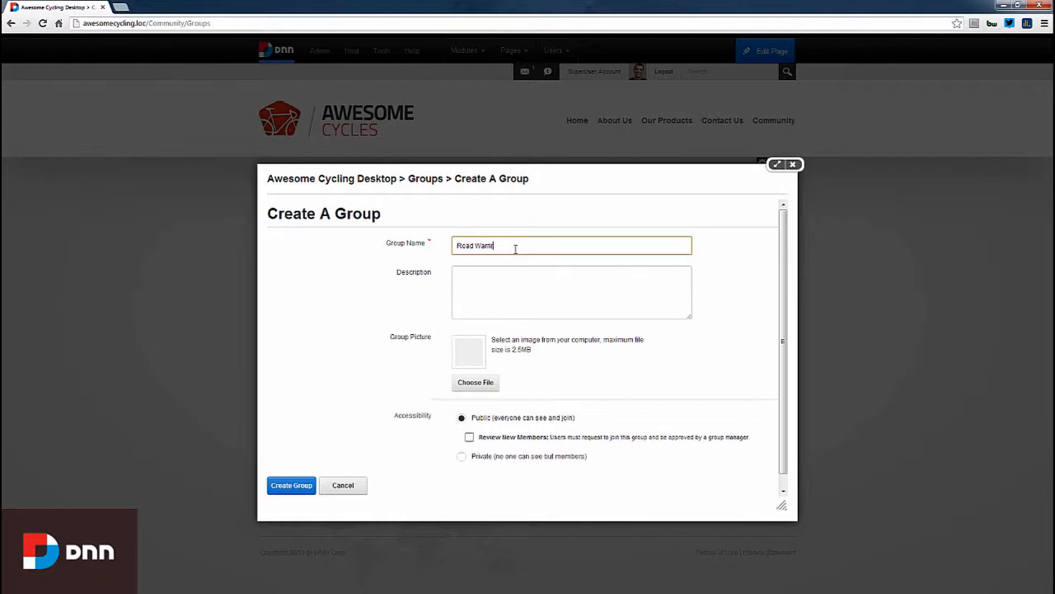
pyautogui.write('s')
pyautogui.press('Tab')
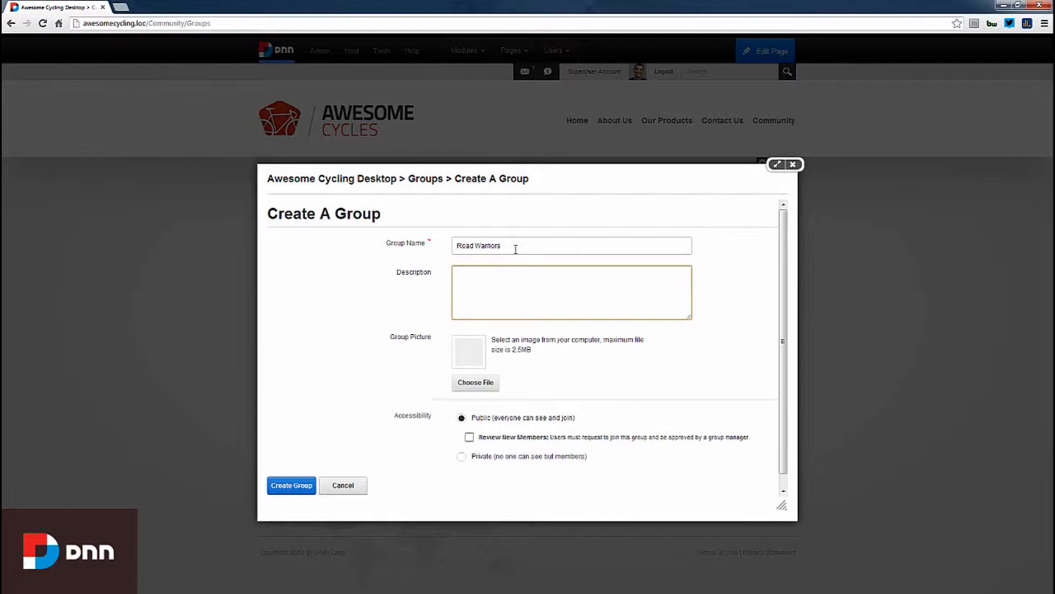
# - Attach Bike_.jpg as the group picture and create the public group
pyautogui.click(482, 382)
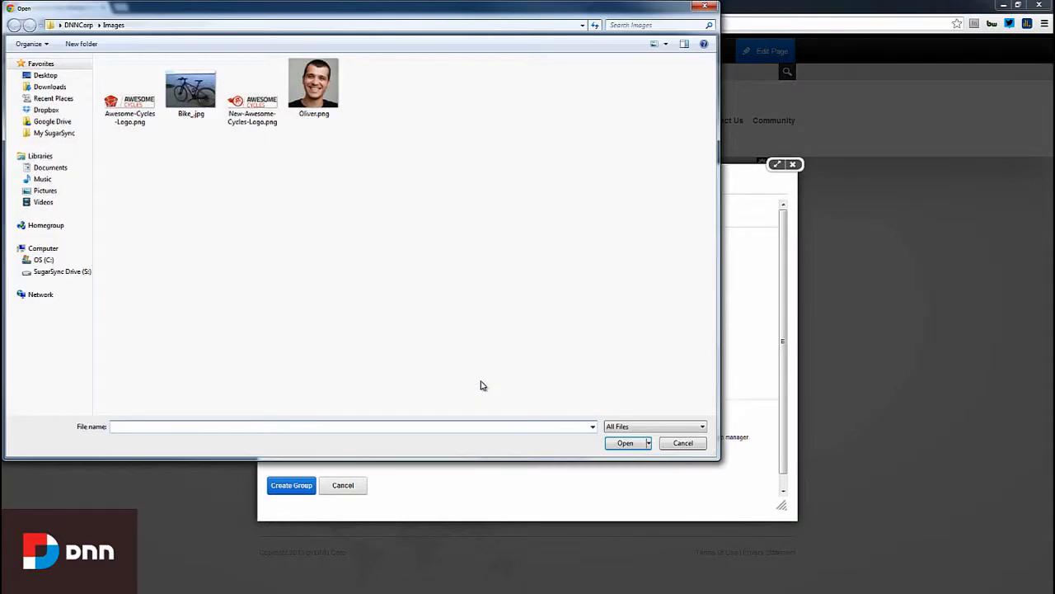
pyautogui.doubleClick(191, 89)
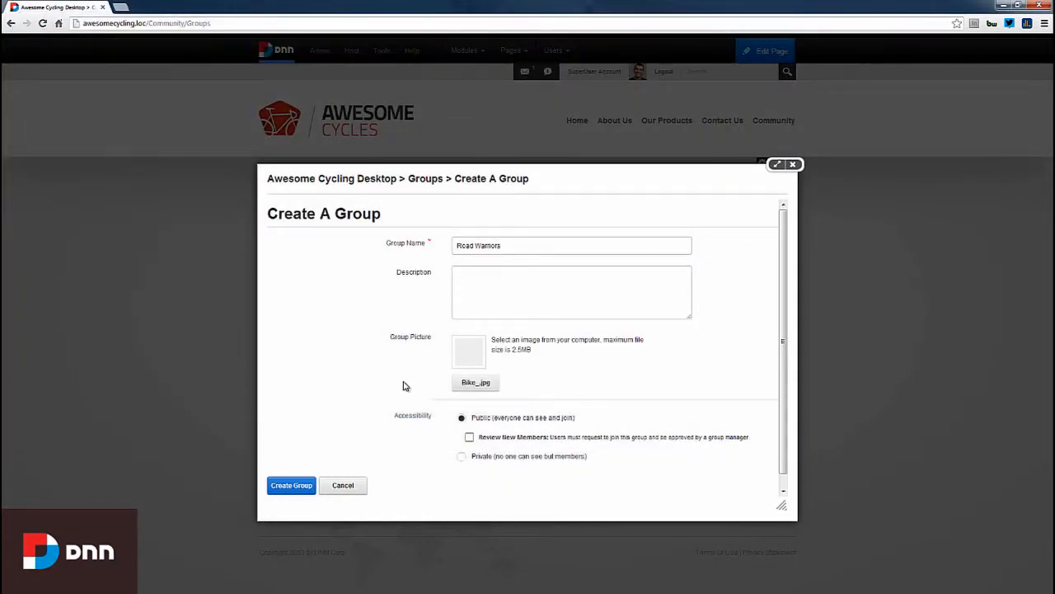
pyautogui.scroll(-1, 362, 372)
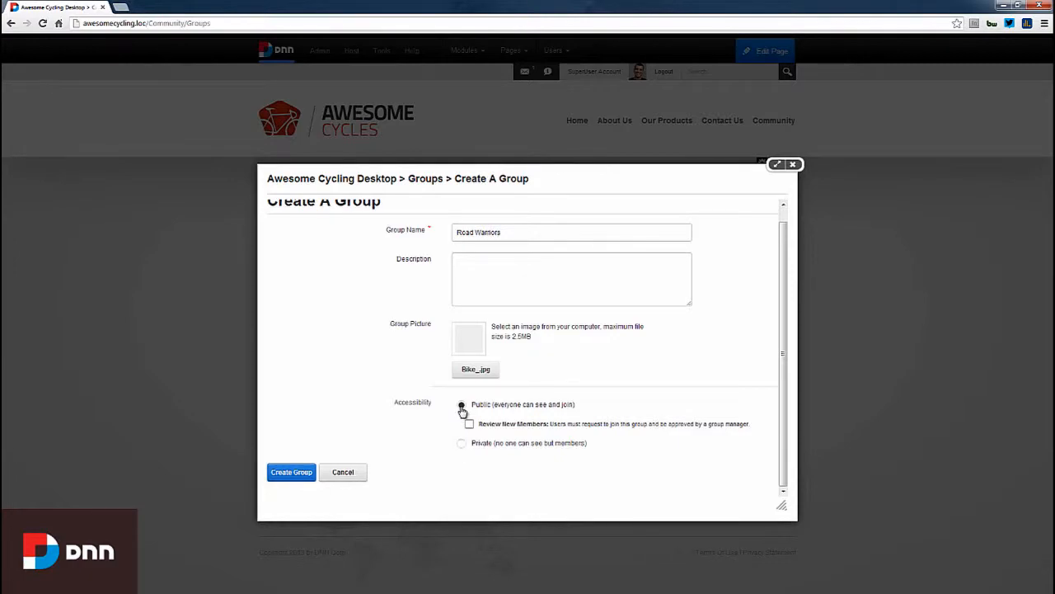
pyautogui.click(295, 471)
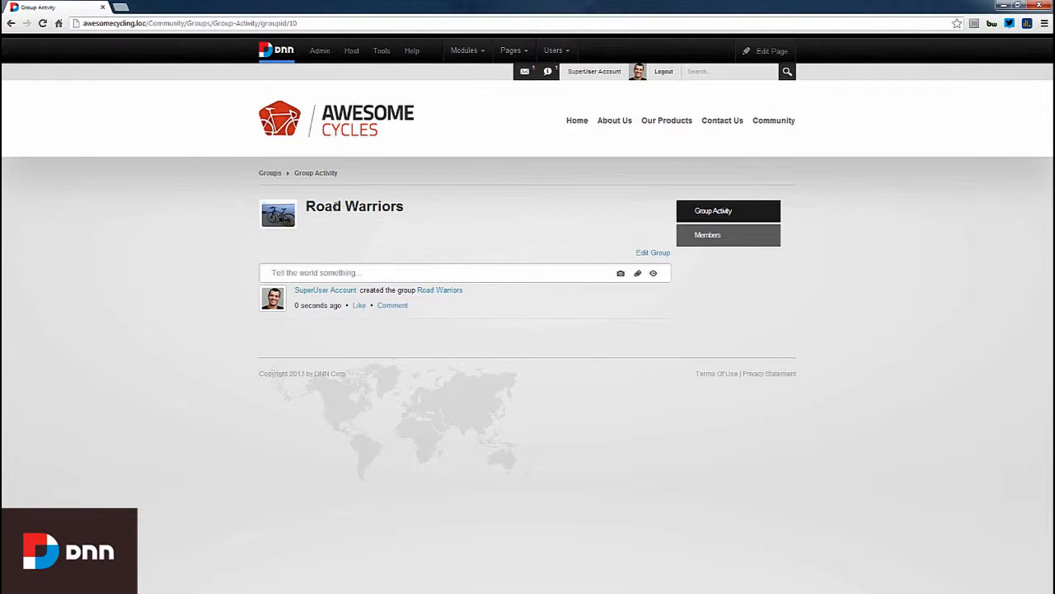
# - Open the Road Warriors group's Members list, showing the superuser as its only member
pyautogui.click(340, 274)
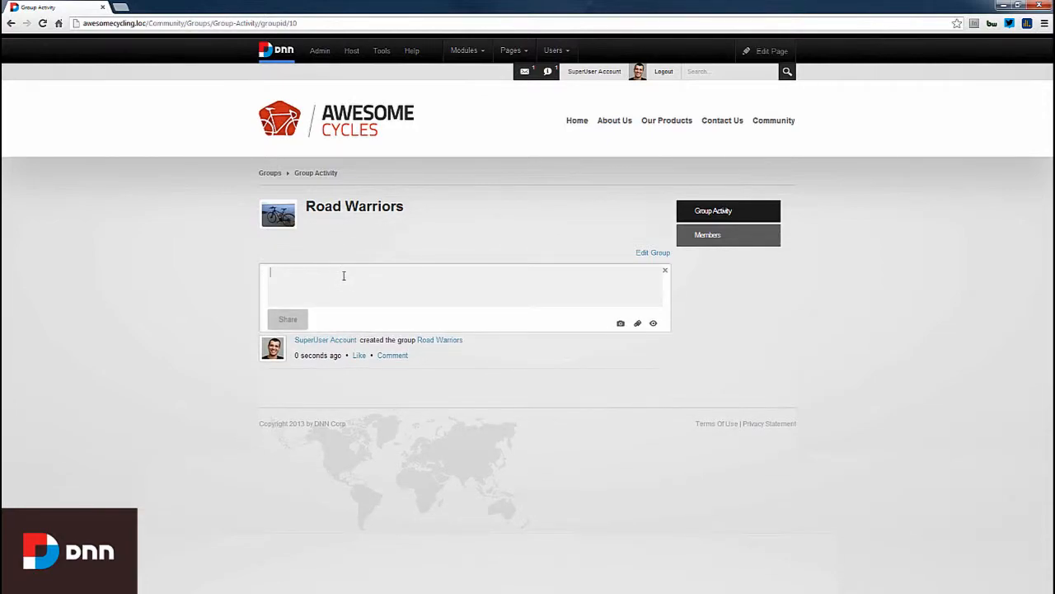
pyautogui.click(667, 273)
pyautogui.click(718, 238)
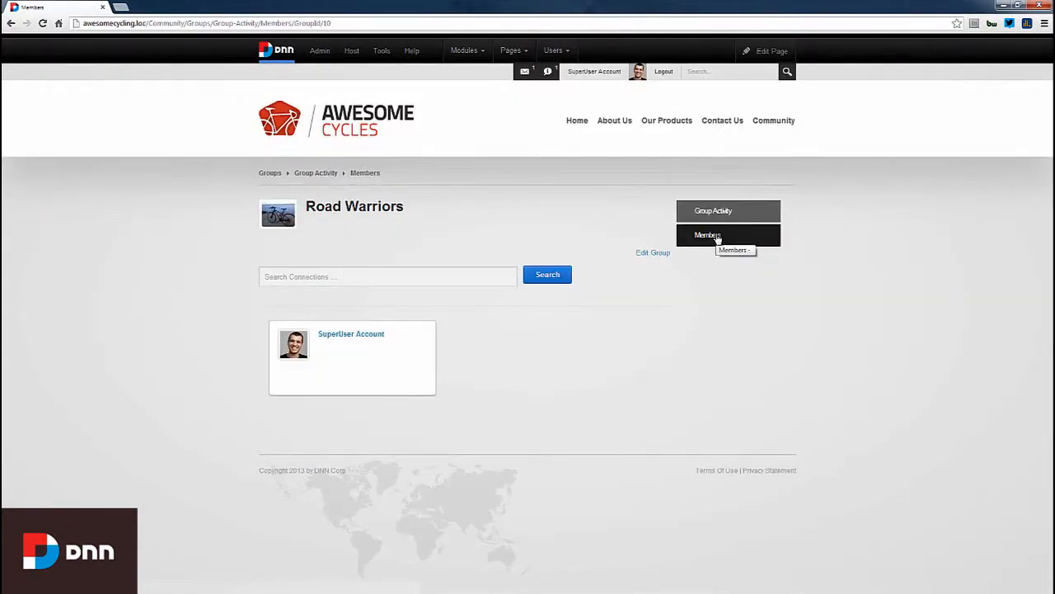